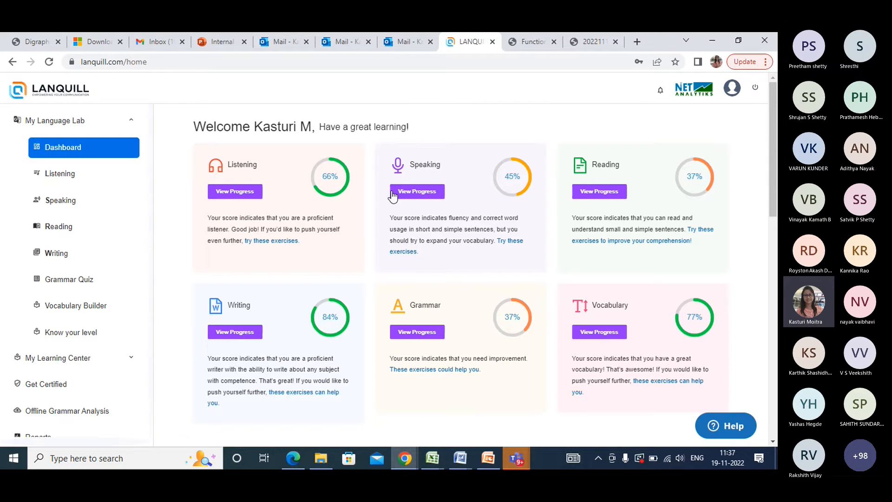
Step: Look over the dashboard's learning graph and the Assessments and Certifications table, and return to the skill score cards
drag(773, 180, 776, 300)
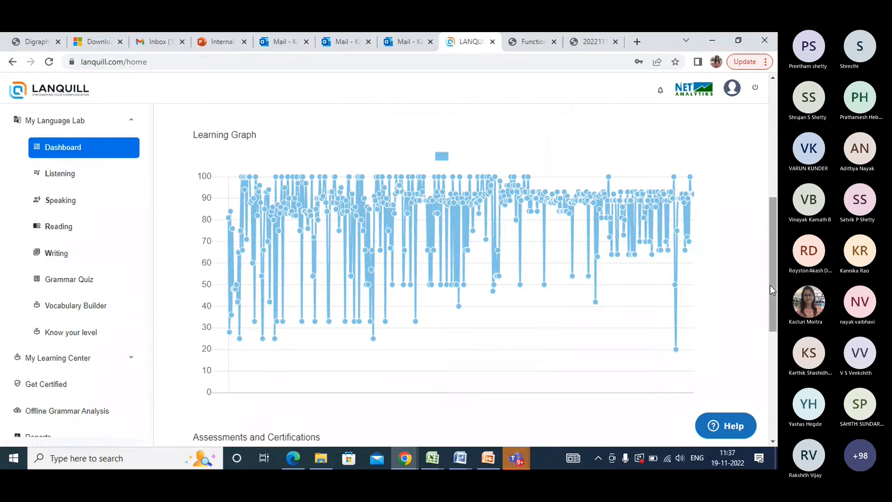
drag(773, 284, 777, 393)
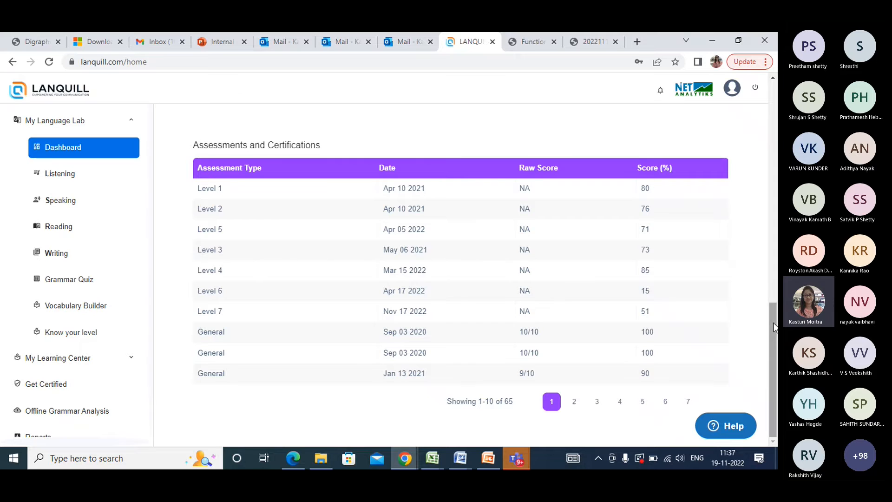
drag(773, 322, 773, 103)
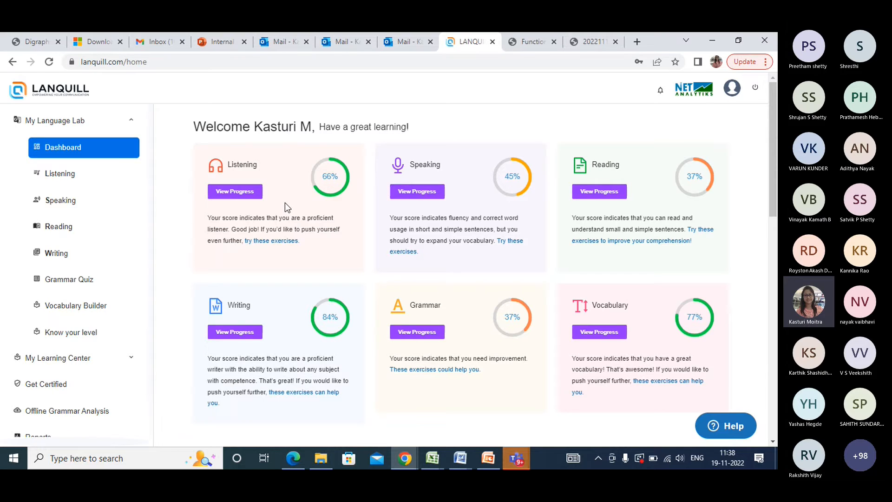
Step: View the Listening progress metrics, including the category-wise report and the listening insights
click(244, 195)
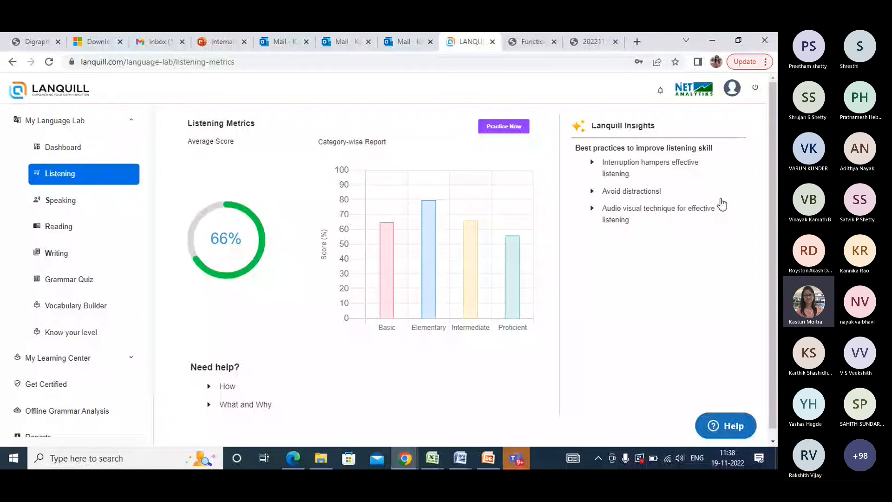
scroll(775, 181, down, 1)
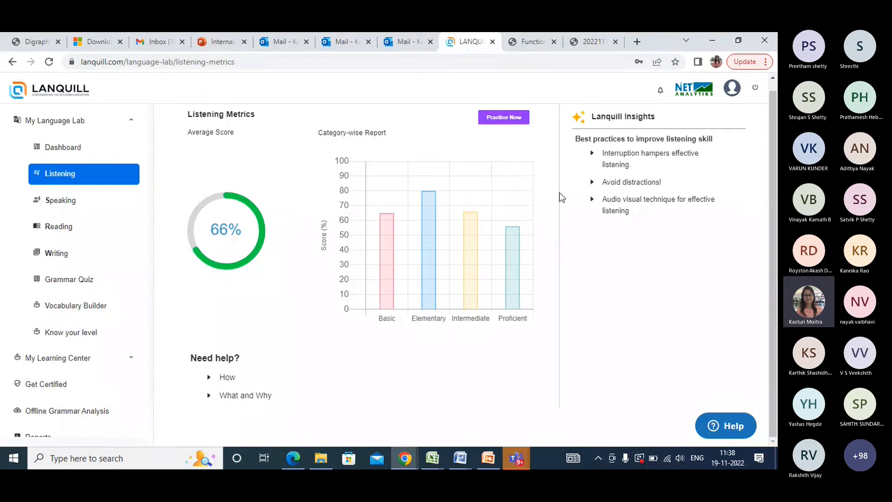
scroll(773, 217, up, 1)
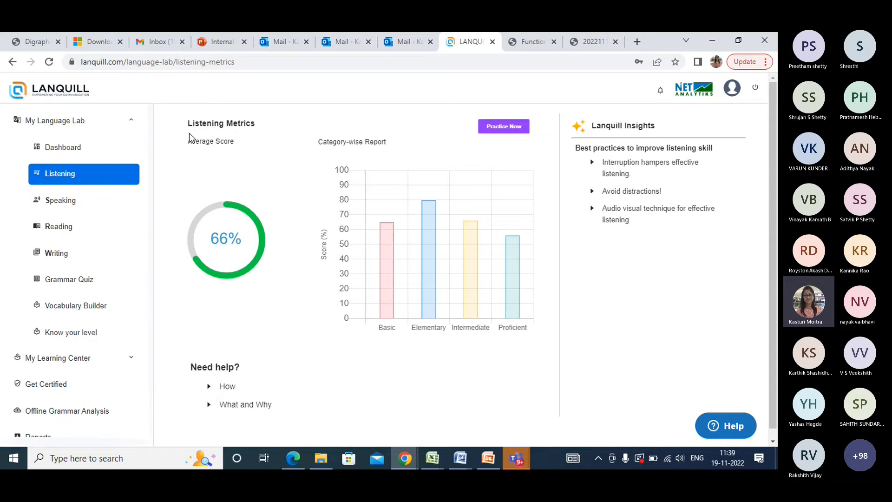
Step: Start a listening practice exercise and briefly play its Republic Day audio, pausing it after about a second
click(510, 127)
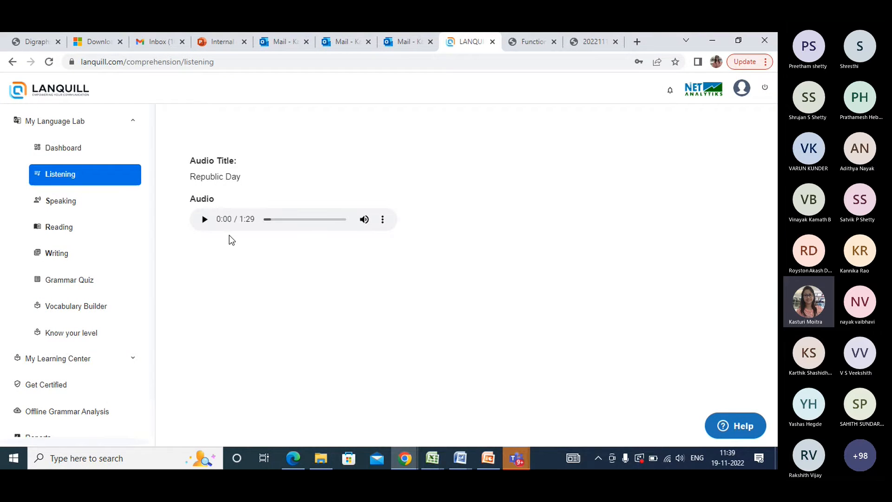
click(205, 220)
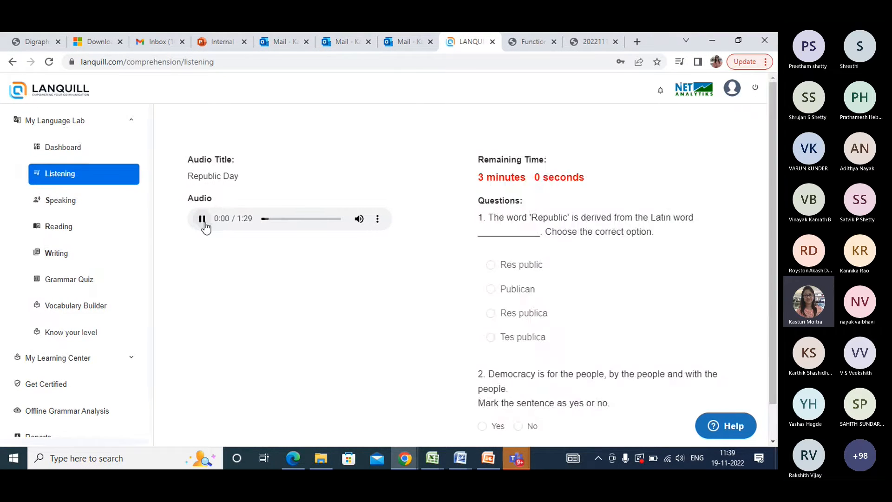
click(203, 219)
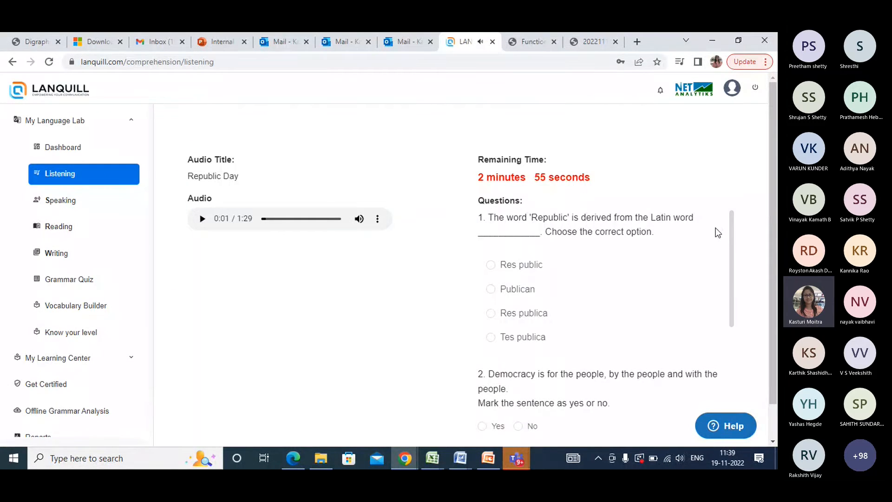
Step: Answer question 1 on the origin of 'Republic' with Publican and question 2 on democracy with Yes
drag(730, 230, 738, 208)
scroll(732, 264, down, 2)
scroll(734, 264, up, 2)
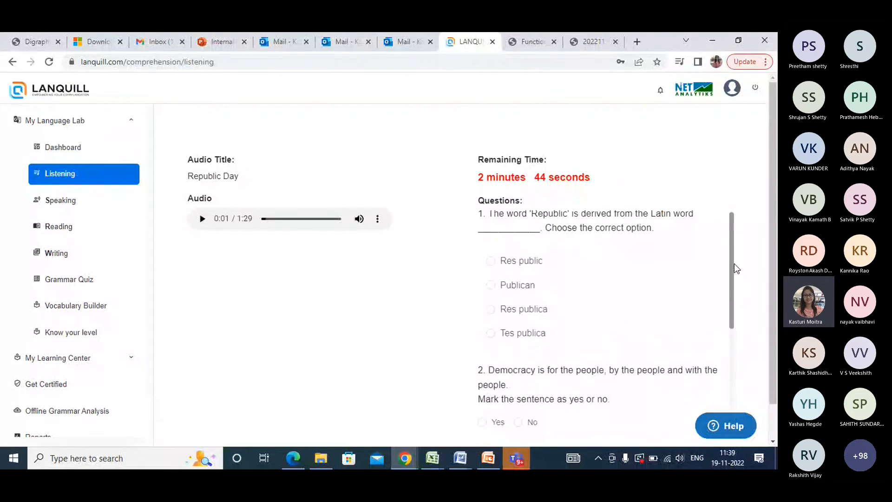
scroll(734, 264, down, 1)
click(491, 269)
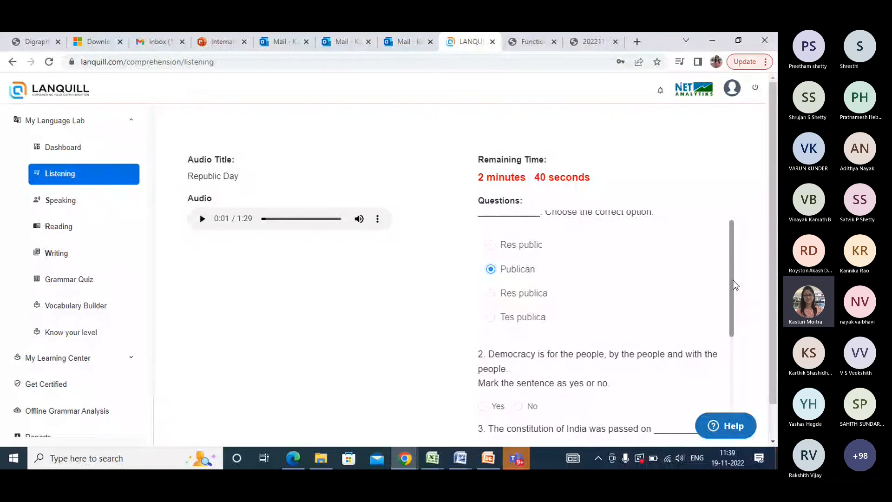
scroll(735, 285, down, 3)
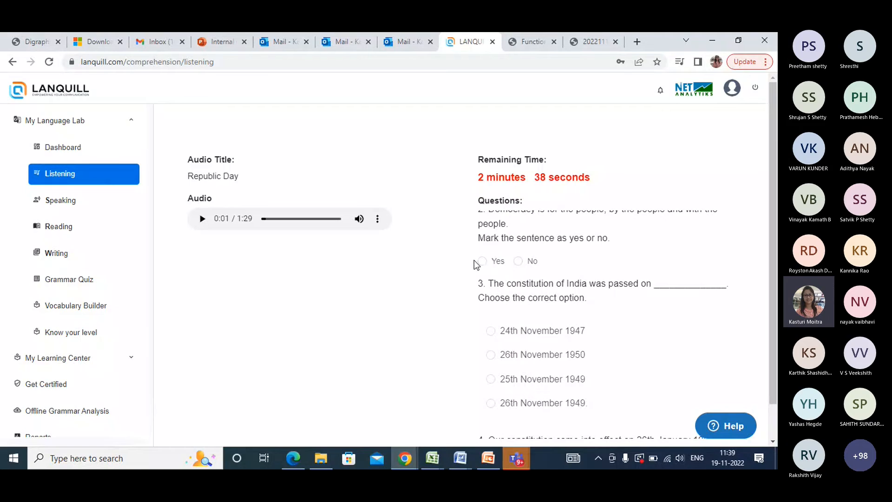
click(481, 261)
Step: Answer question 3 on the constitution's passing with 25th November 1949 and question 4 with True
scroll(732, 322, down, 1)
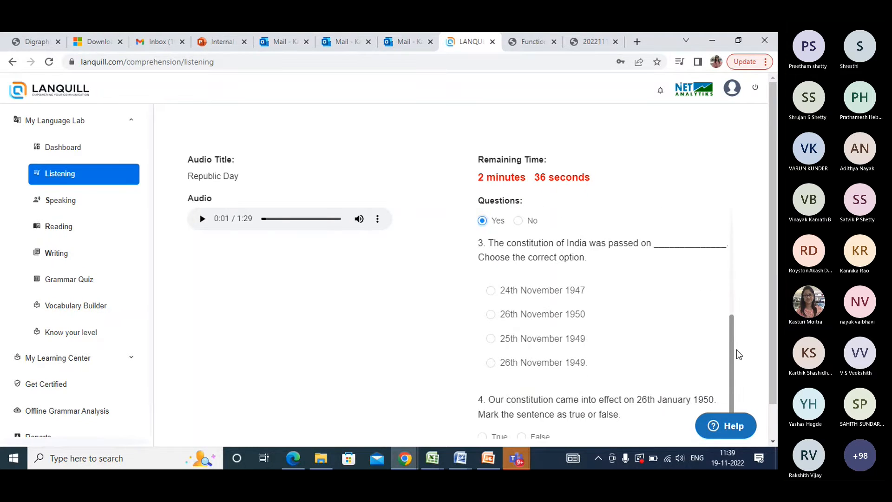
scroll(596, 370, down, 1)
click(491, 324)
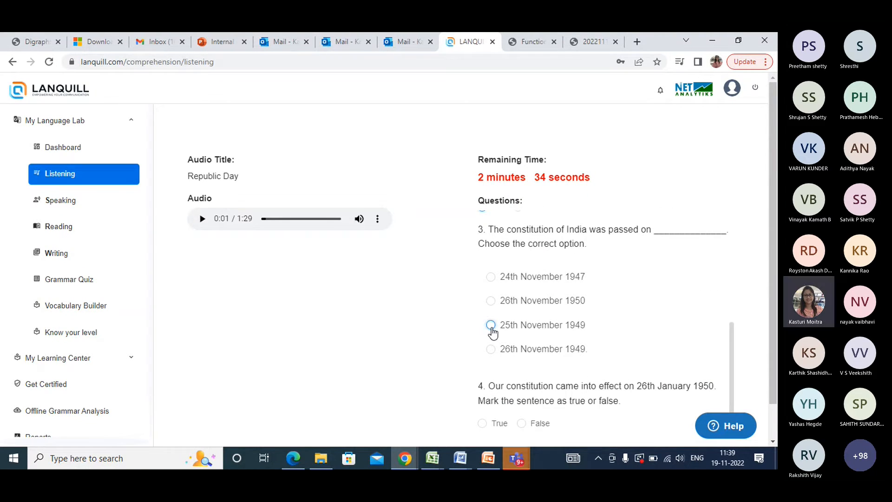
click(482, 423)
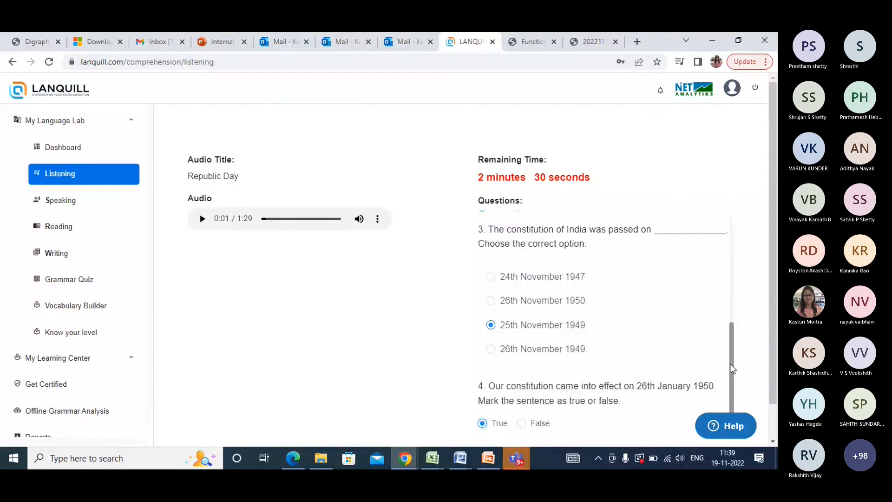
Step: Submit the listening exercise answers and close the score window
scroll(730, 363, down, 1)
click(506, 419)
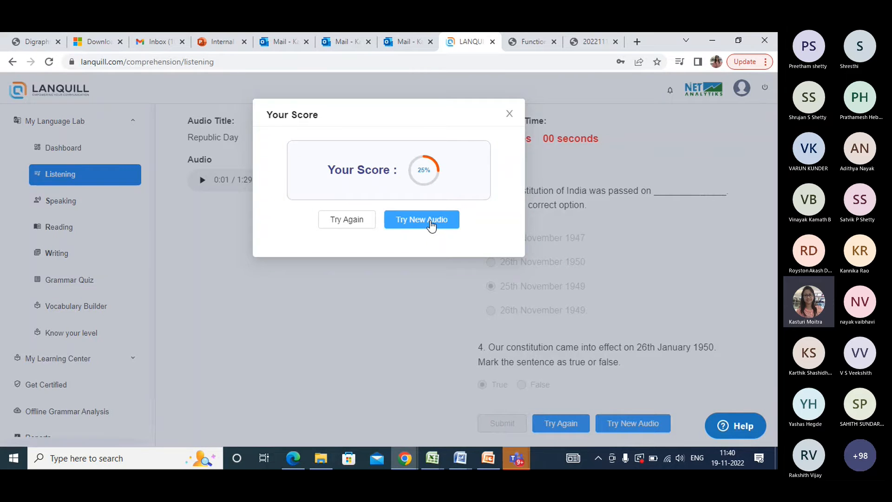
click(509, 115)
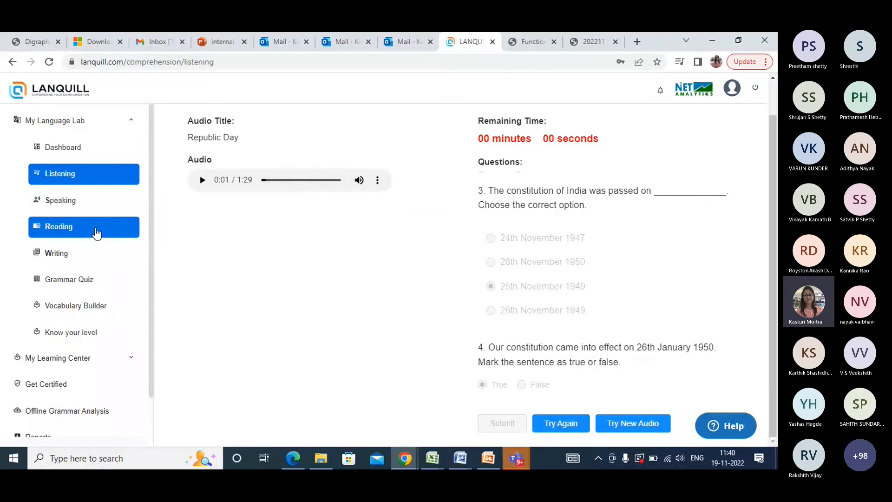
Step: Start a speaking practice, record a reading of the COVID-19 pandemic script and stop the recording to get it scored
click(93, 198)
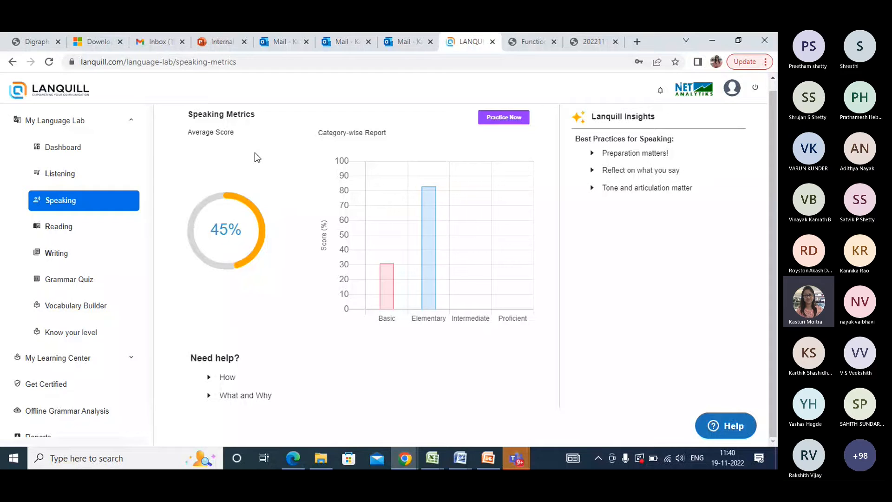
click(509, 118)
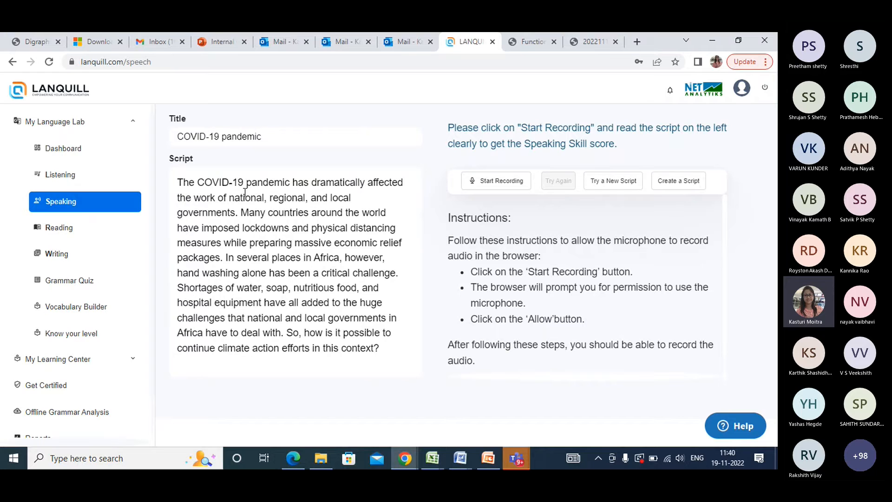
click(503, 182)
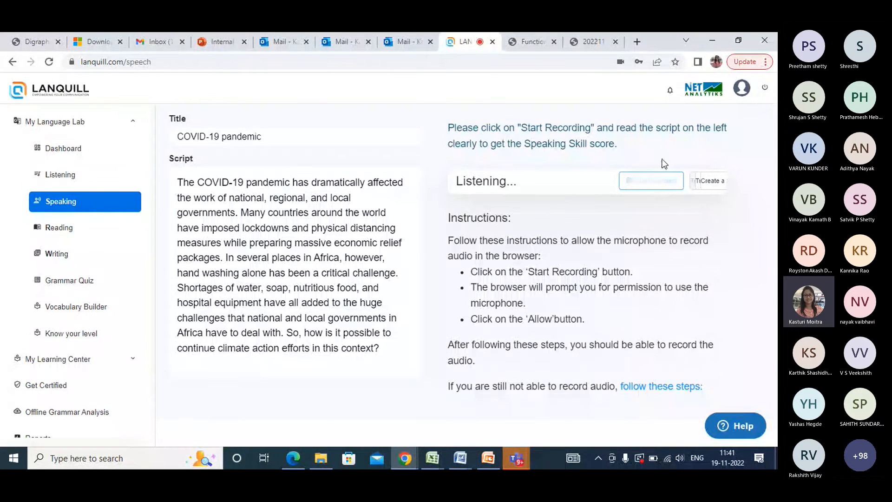
click(651, 182)
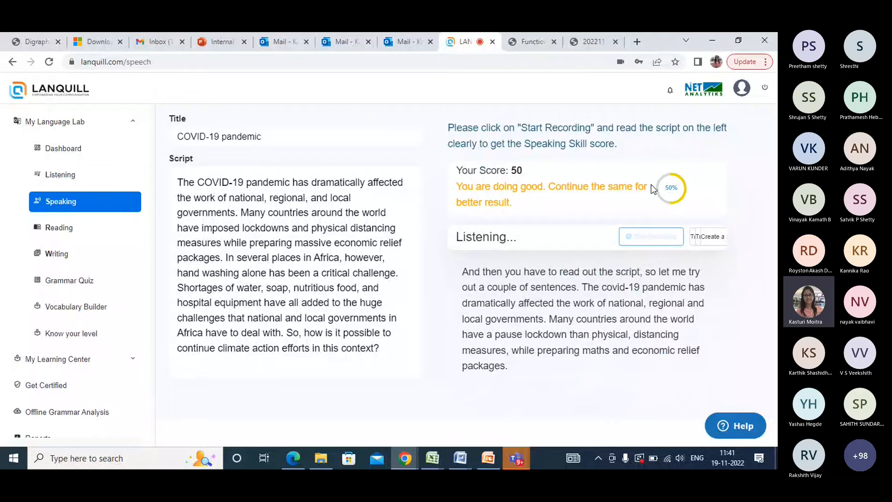
click(649, 242)
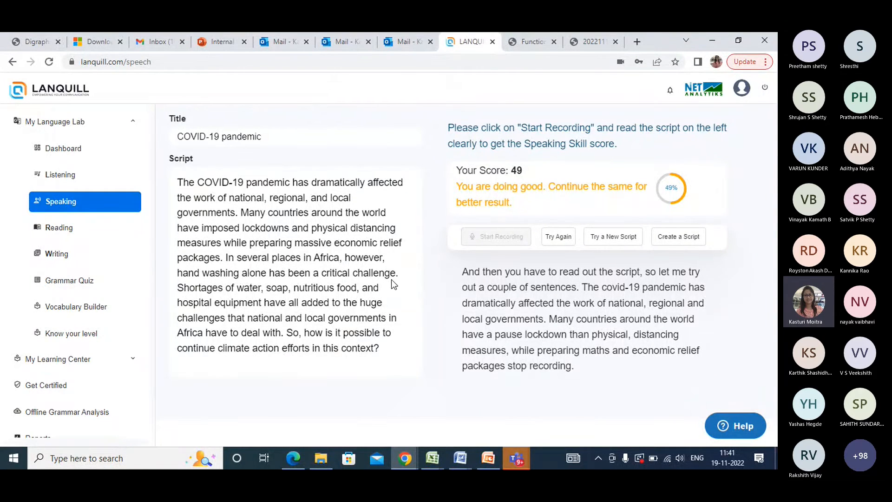
click(613, 237)
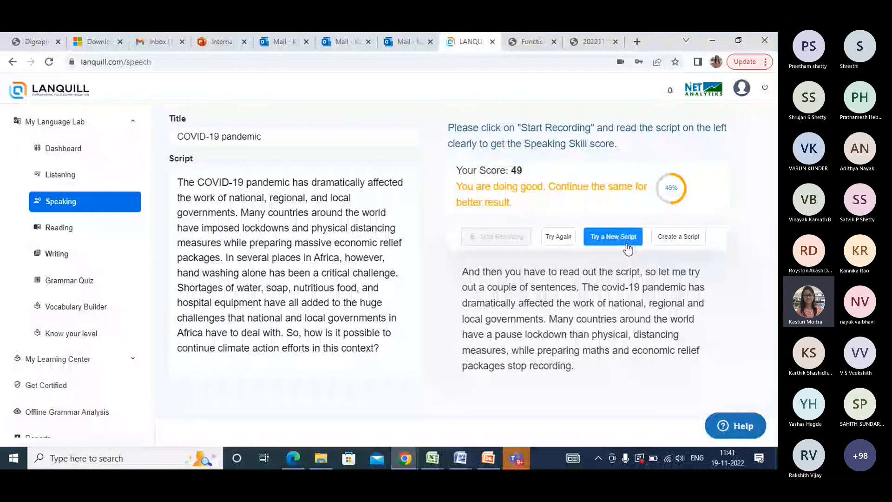
click(671, 238)
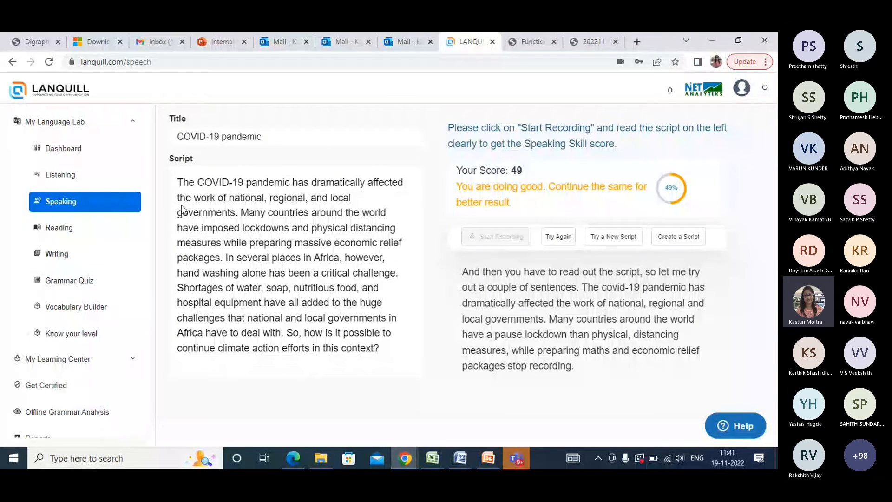
Step: Open a reading practice exercise and look through the Dolphin passage and its questions
click(68, 235)
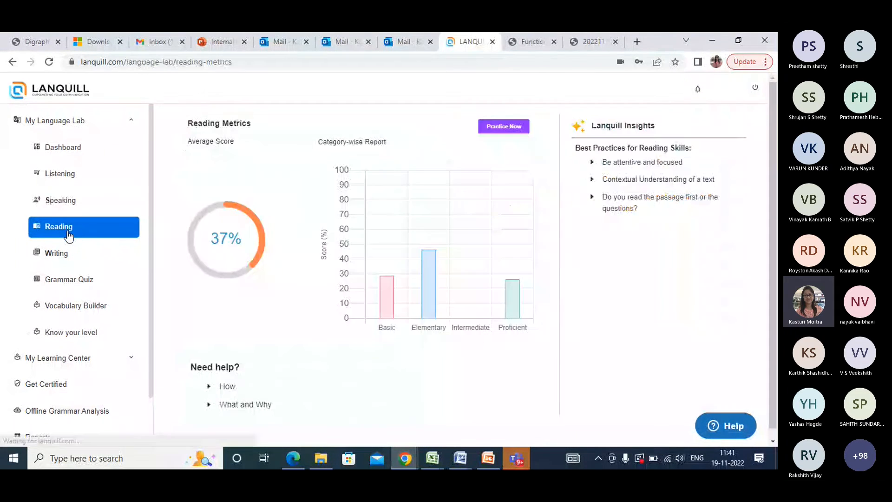
click(507, 126)
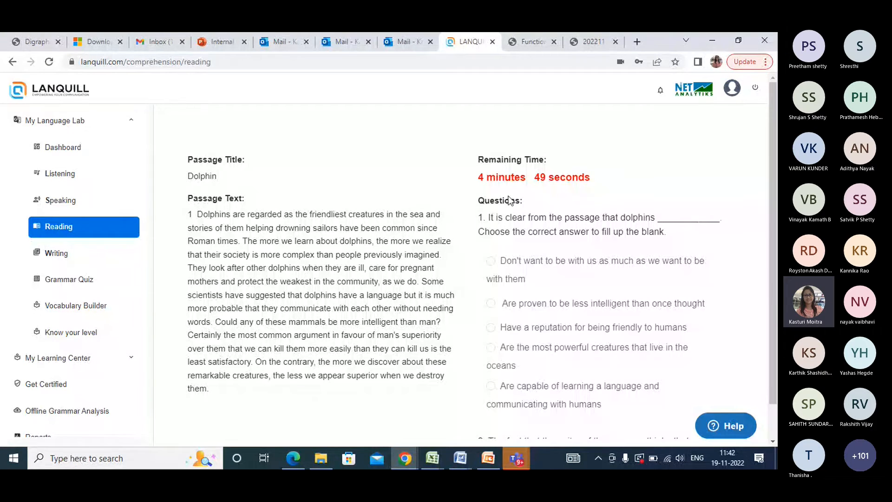
scroll(774, 260, down, 1)
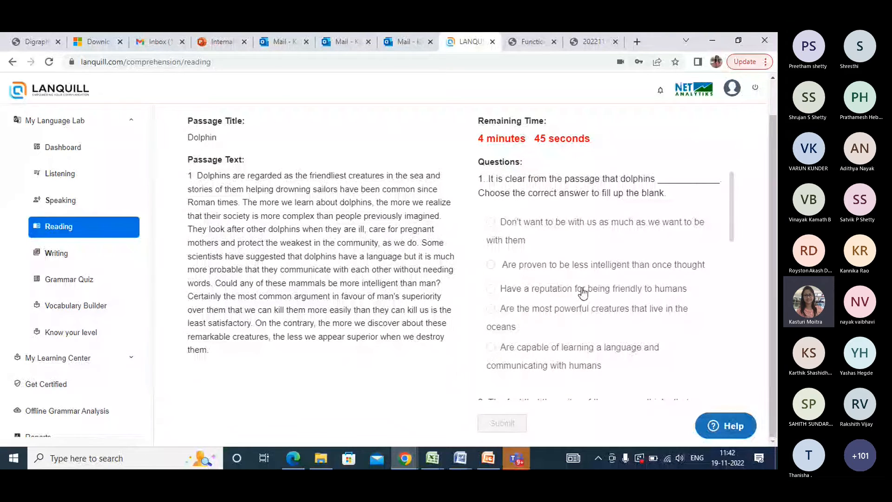
drag(732, 224, 715, 435)
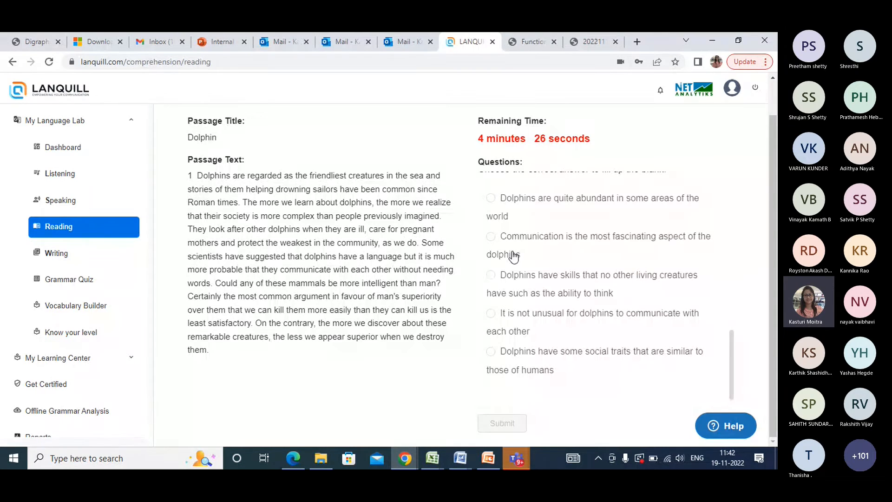
Step: Go to the Writing section of the language lab and open its practice page
click(74, 255)
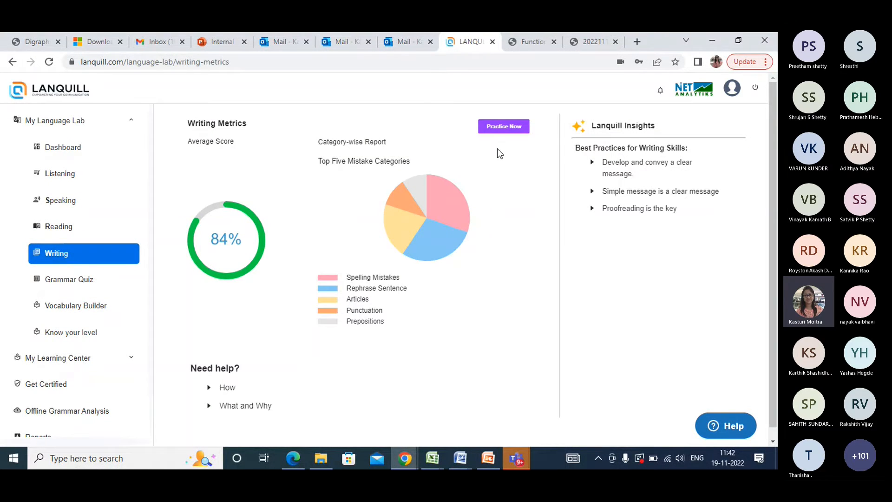
click(511, 127)
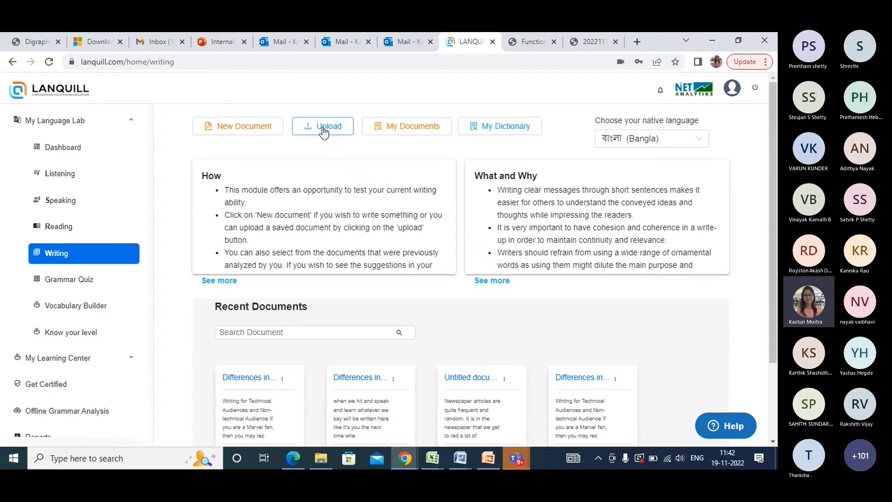
click(229, 131)
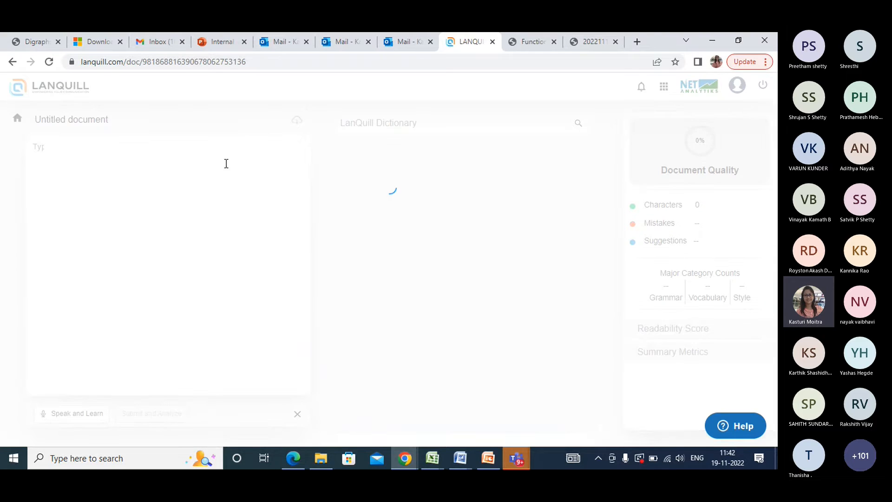
click(82, 166)
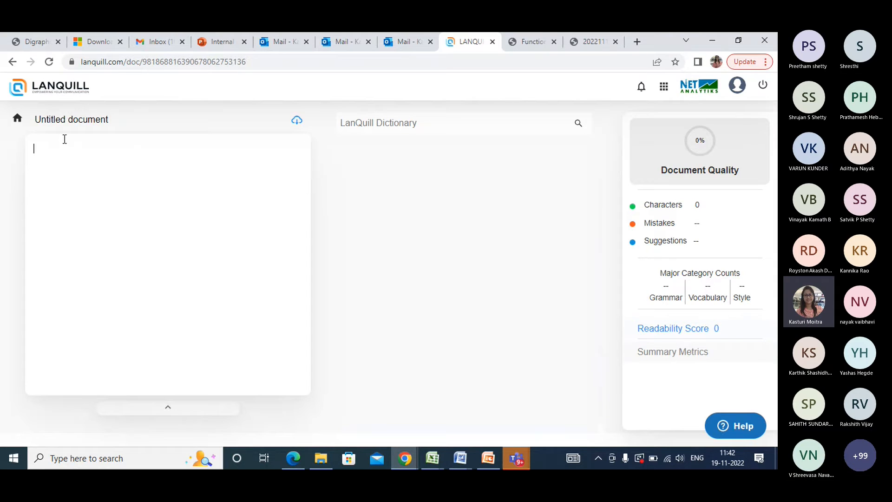
click(18, 120)
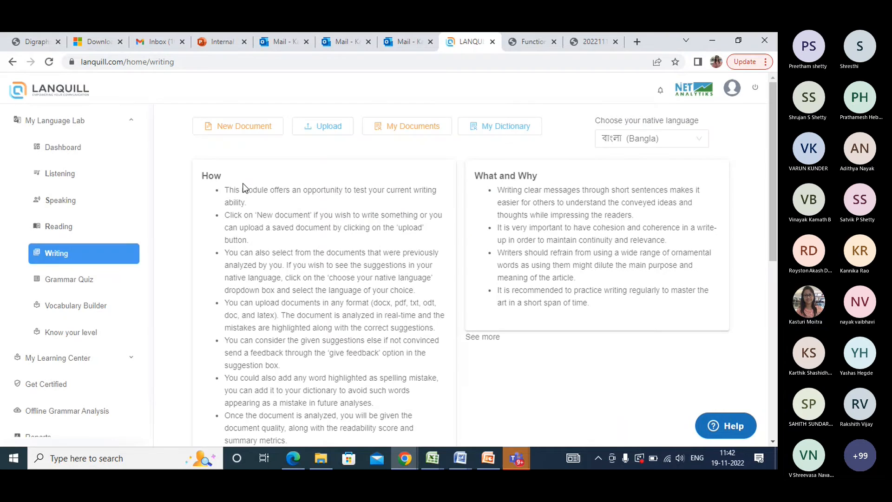
Step: Create a new document, dictate a few sentences about giving students a platform demo, stop the recording and submit the text for analysis
click(249, 126)
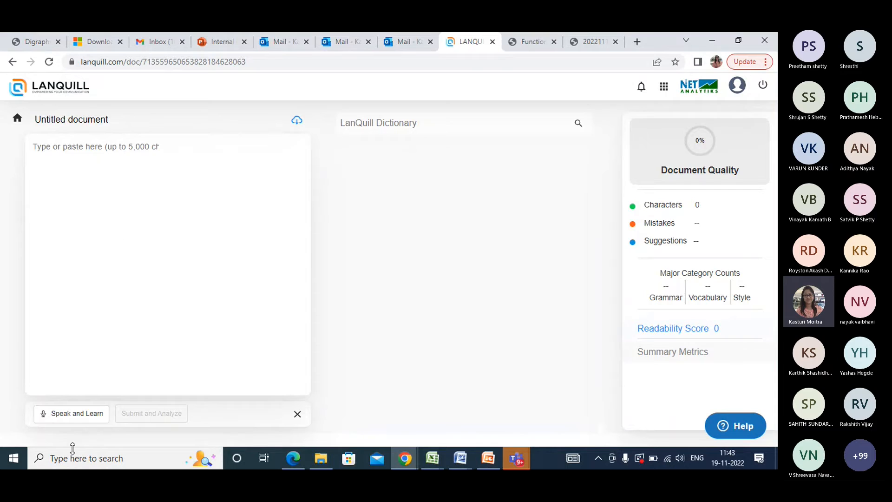
click(82, 416)
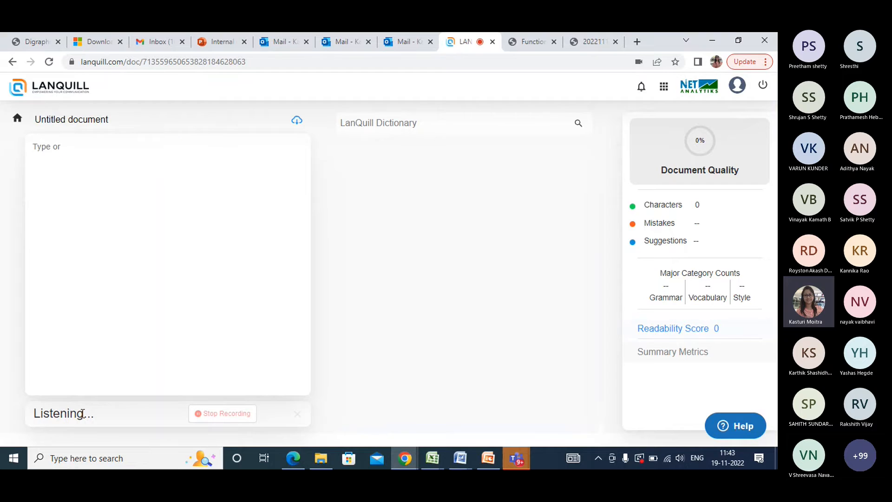
click(226, 412)
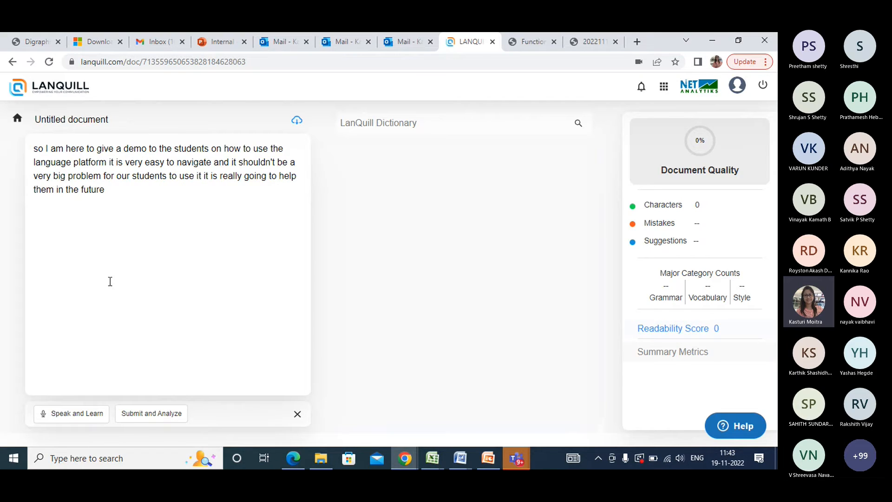
click(154, 409)
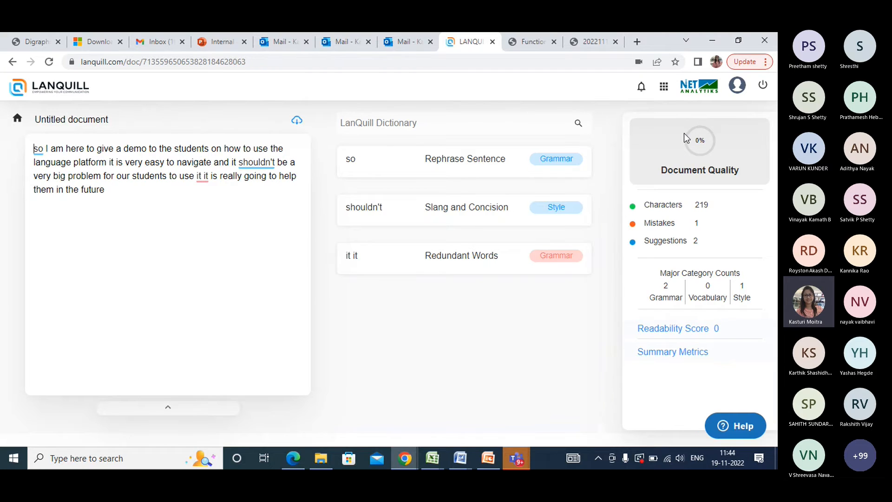
Step: Accept the three writing suggestions, replacing "so" with "So", "shouldn't" with "should not" and "it it" with "it"
click(551, 157)
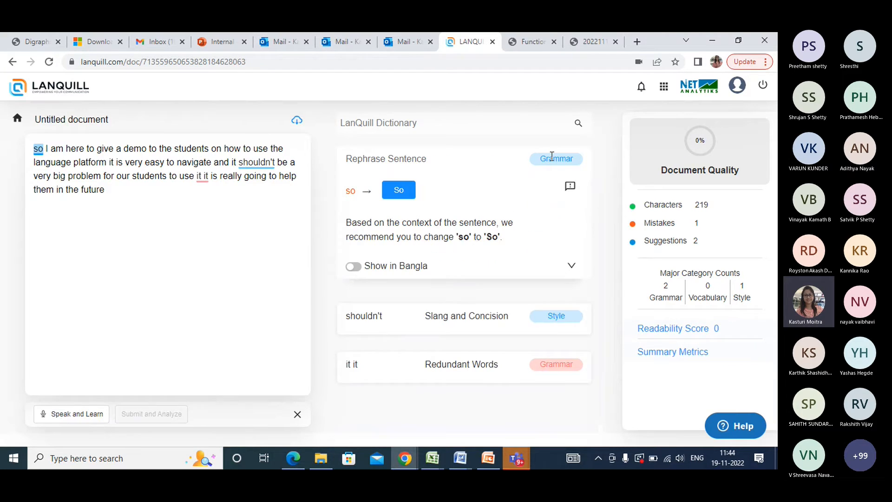
click(398, 190)
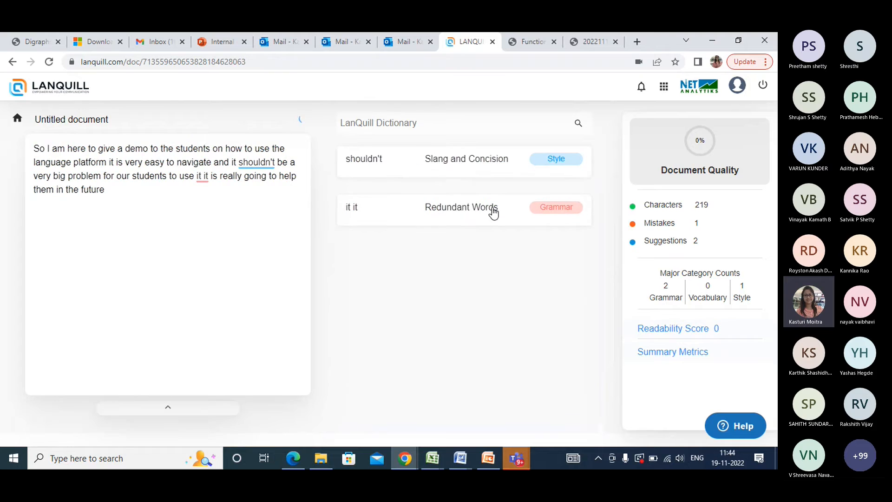
click(556, 160)
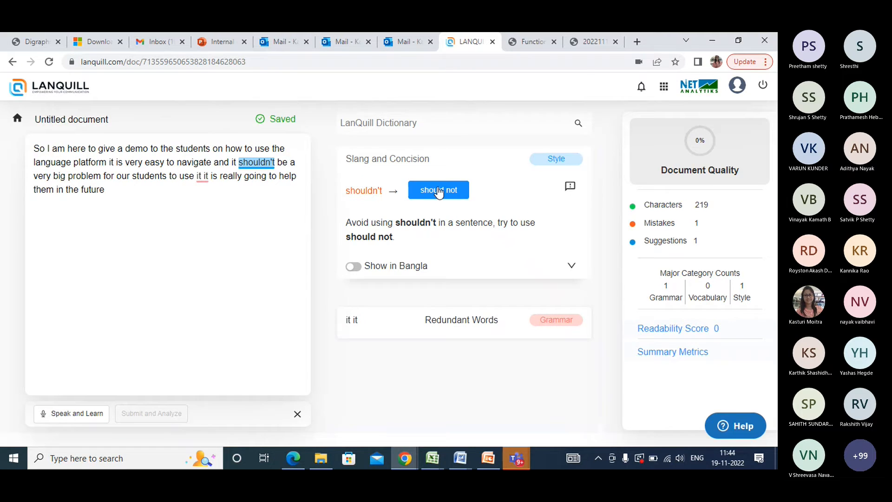
click(438, 189)
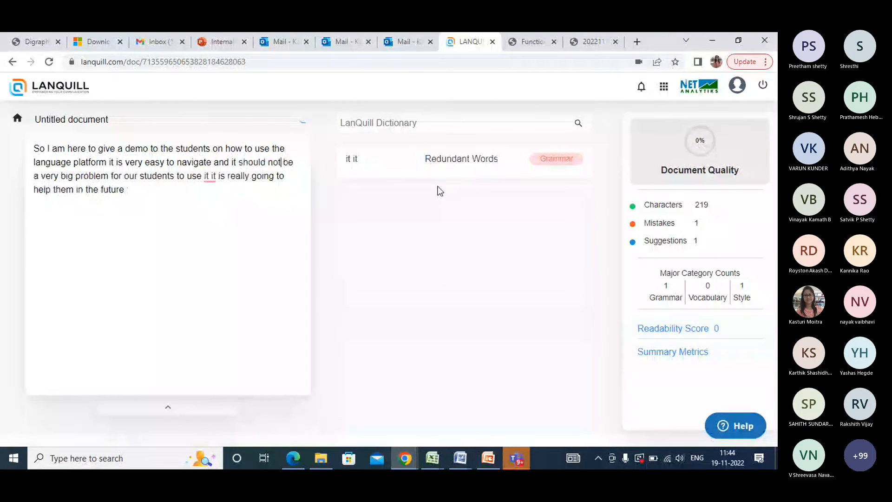
click(559, 160)
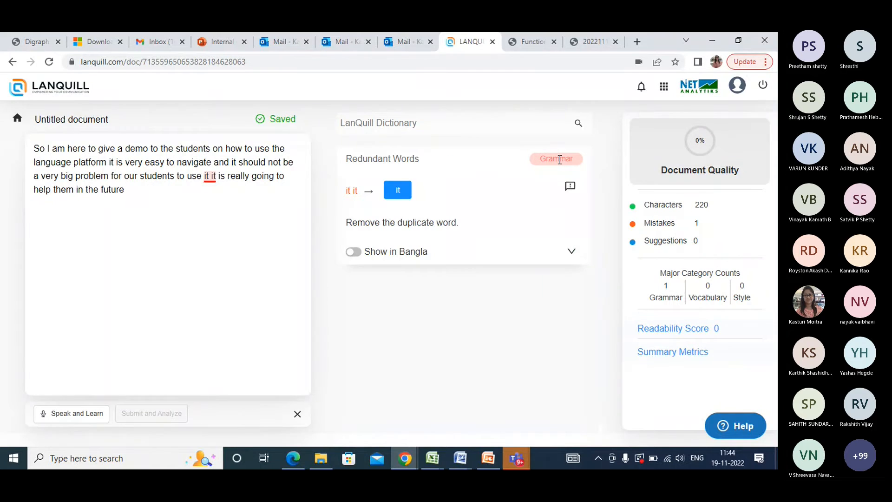
click(397, 190)
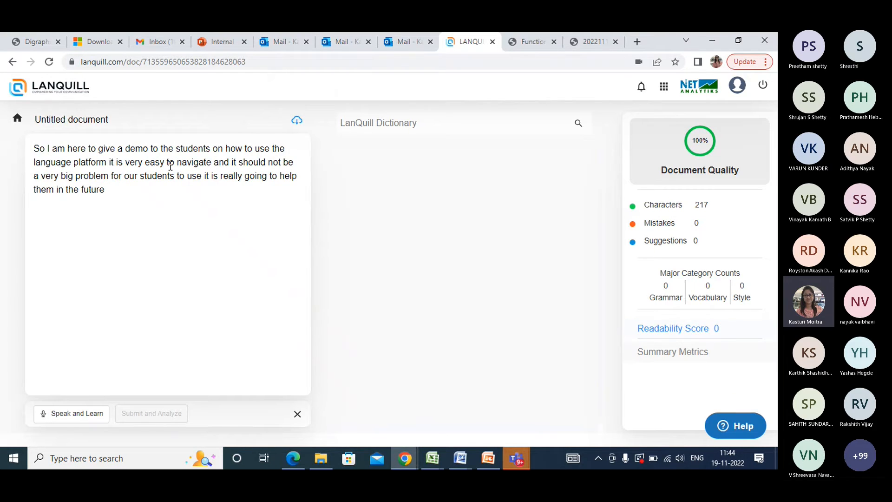
click(297, 123)
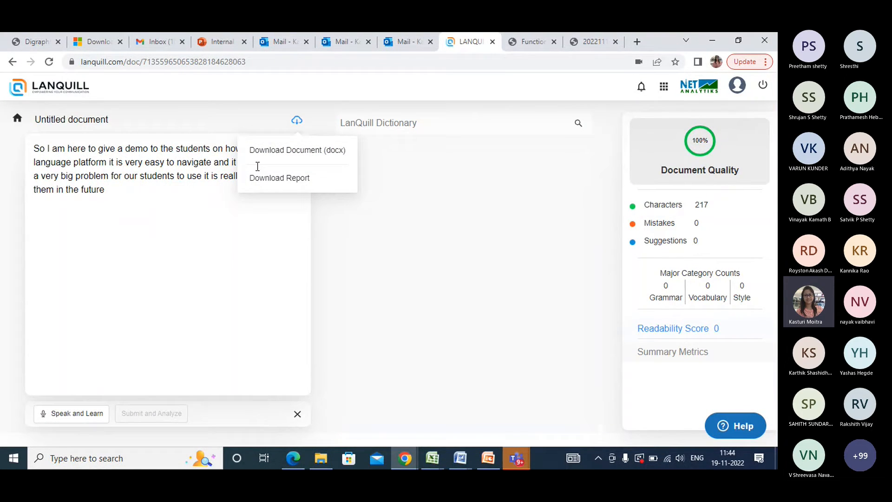
click(293, 179)
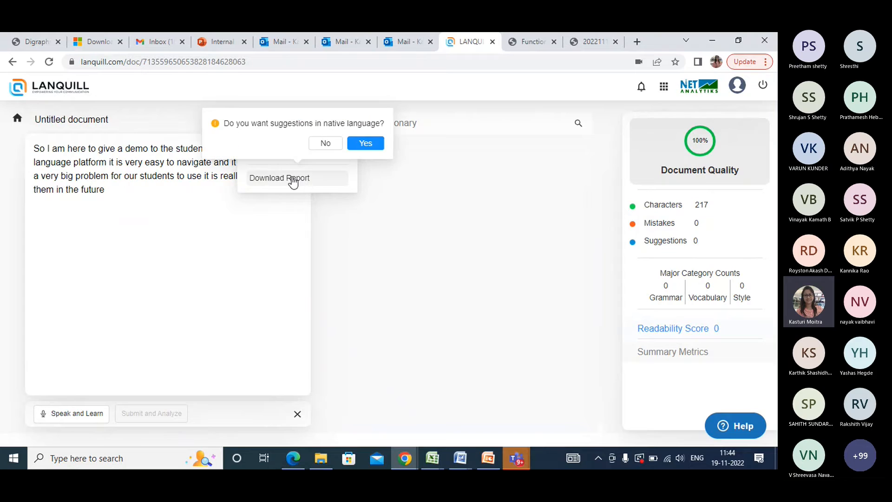
click(275, 231)
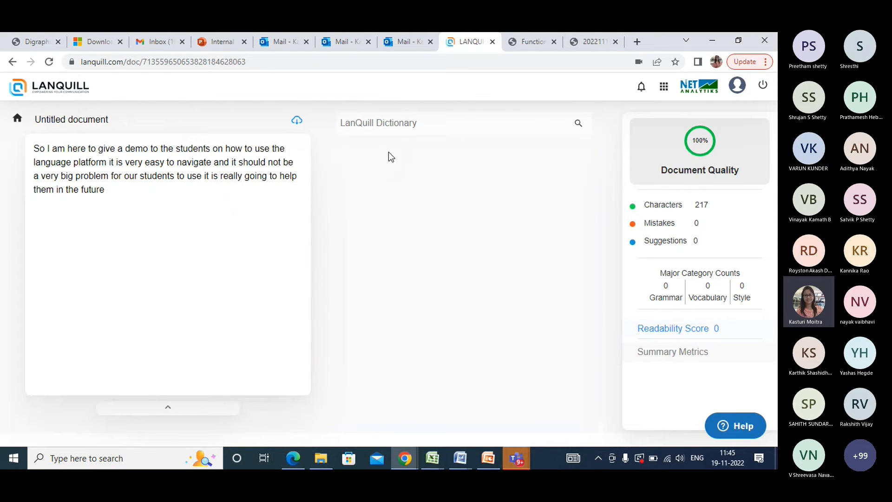
Step: Return to the Writing page and upload the document on differences in writing for technical and non-technical audiences
click(17, 118)
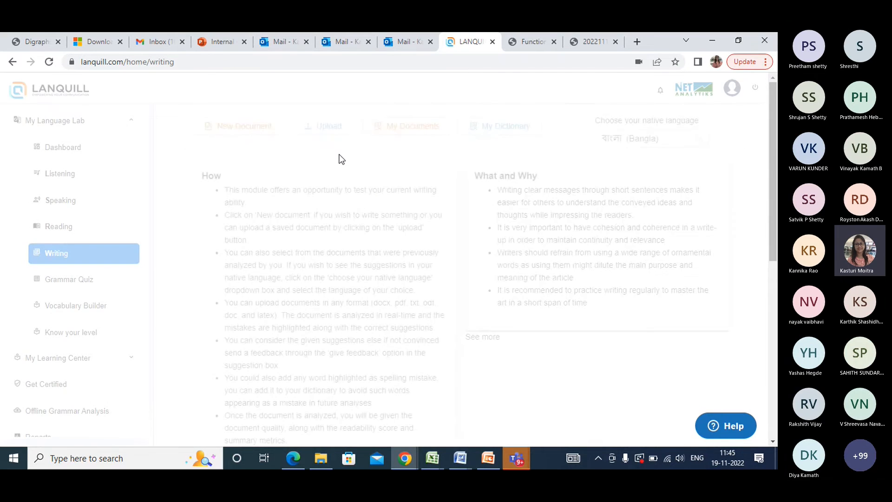
click(335, 131)
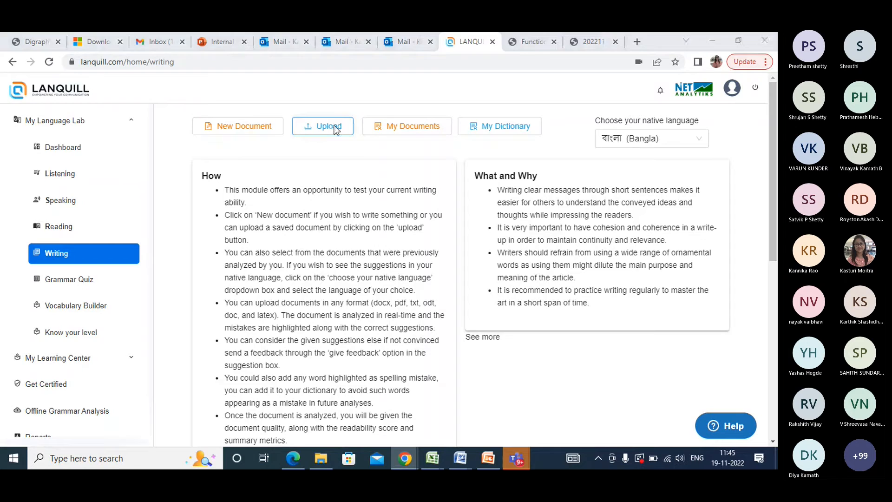
double_click(173, 139)
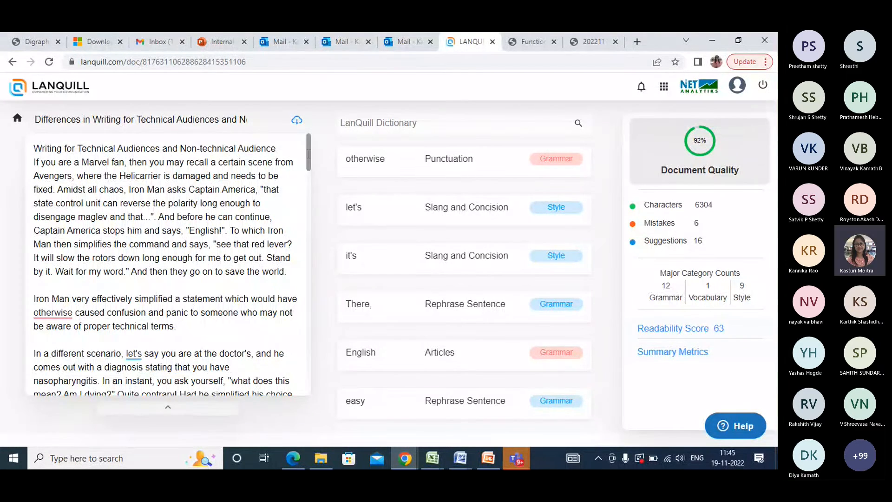
Step: Expand the punctuation suggestion for "otherwise" in the uploaded document and show its explanation in Bangla
drag(311, 150, 311, 151)
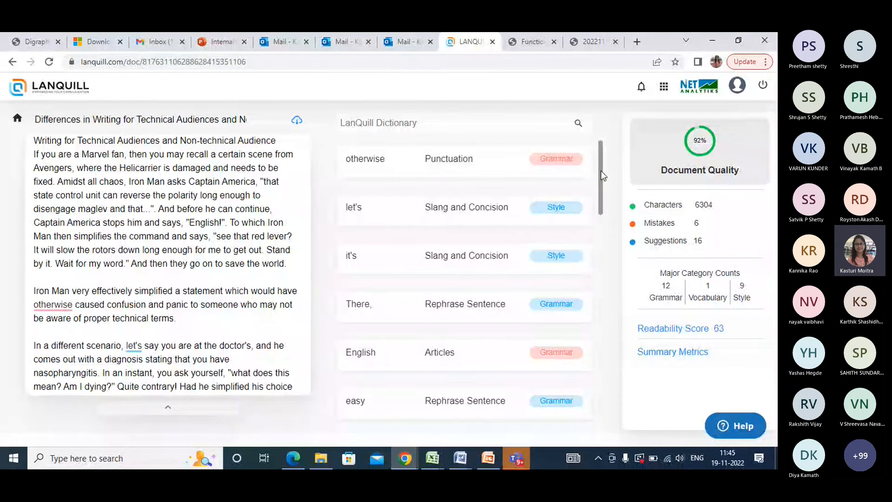
drag(603, 178, 603, 179)
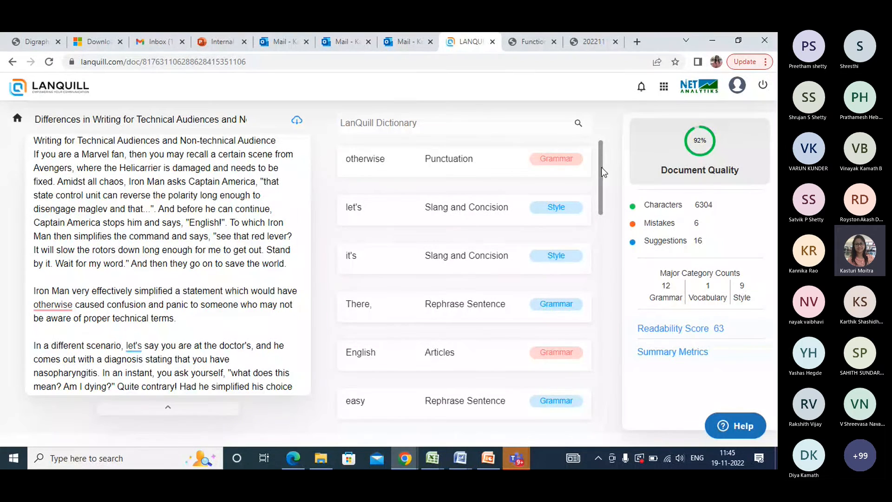
click(542, 168)
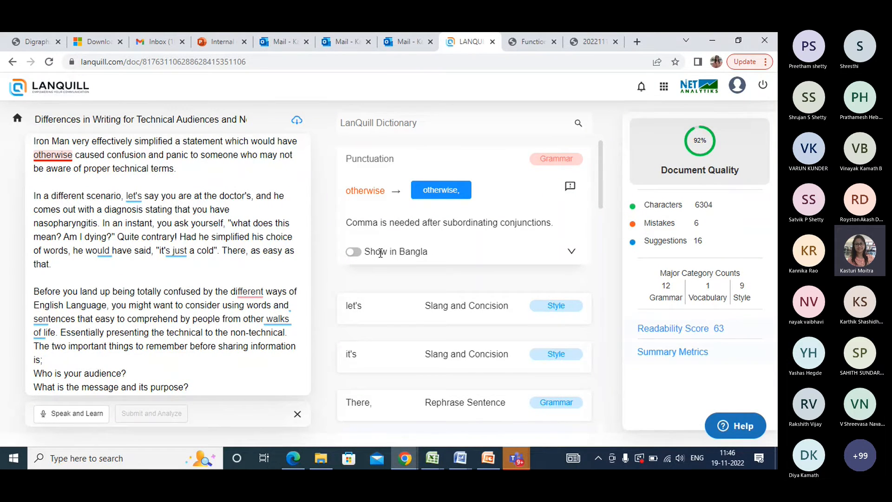
click(354, 252)
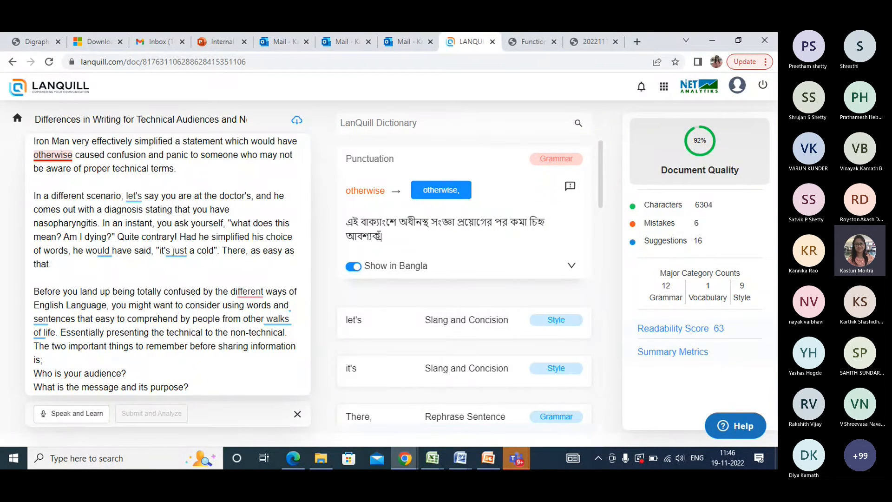
Step: Download the uploaded document's analysis report without native-language suggestions and open the PDF to review its metrics
click(298, 123)
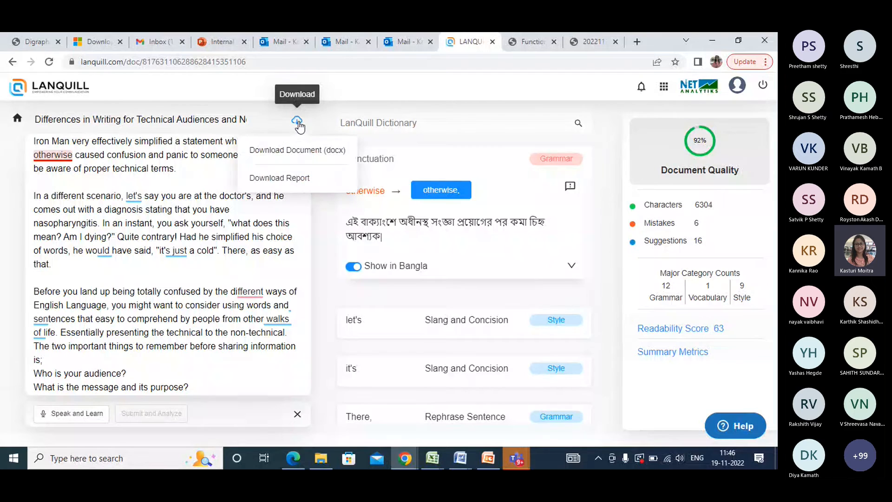
click(298, 181)
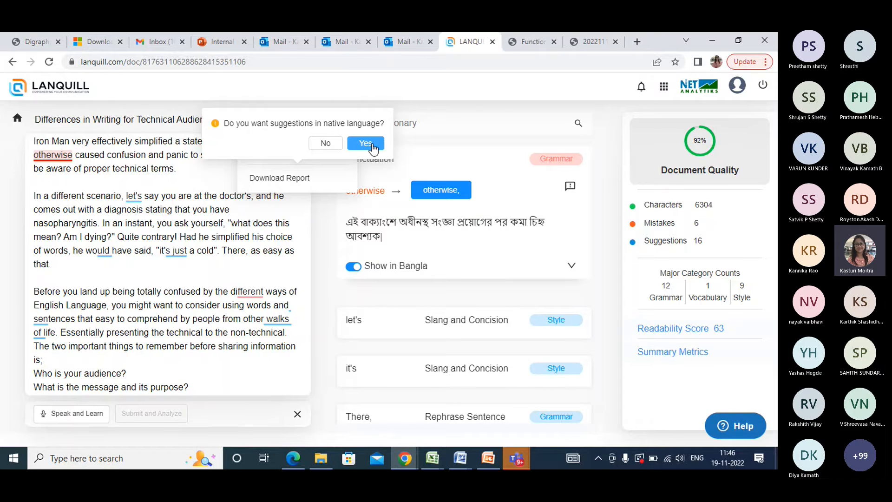
click(328, 145)
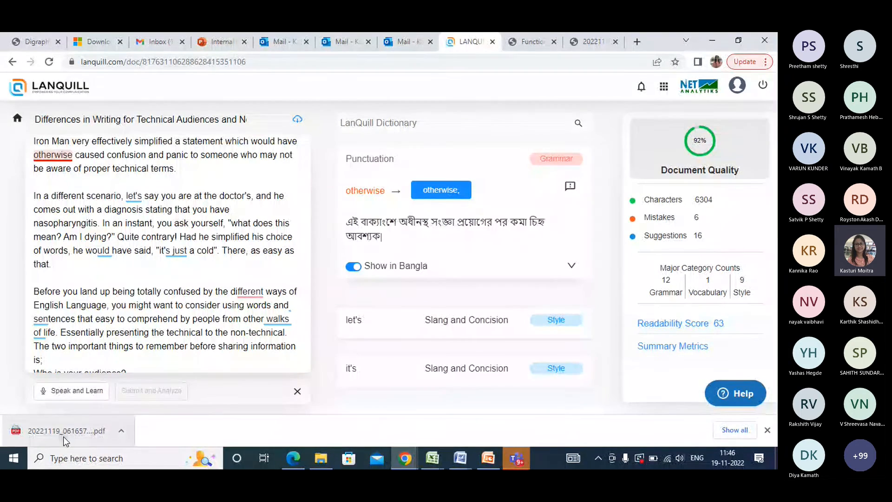
click(63, 436)
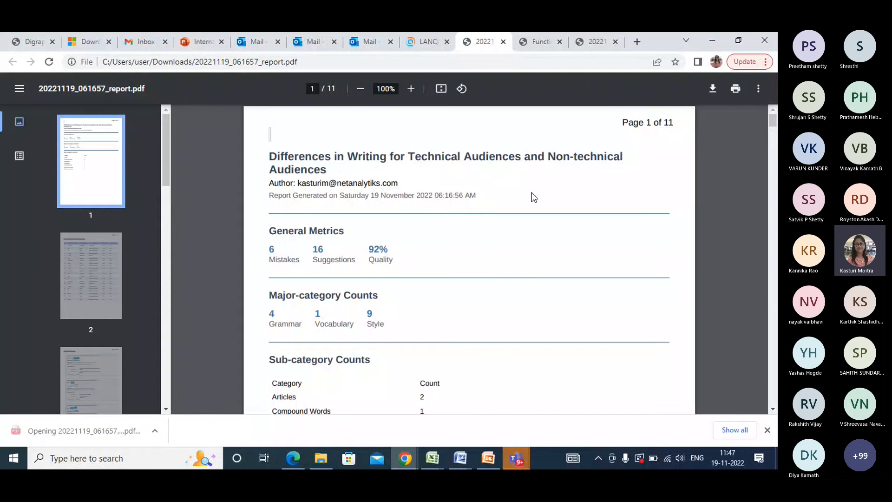
mouse_move(776, 121)
mouse_down()
mouse_move(775, 280)
mouse_move(774, 122)
mouse_up()
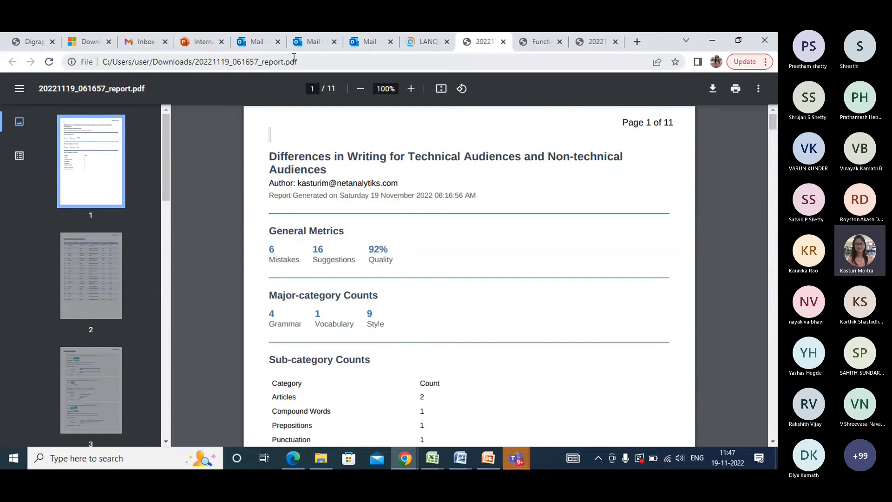
Step: Go back to Lanquill, leave the analyzed document and start a Grammar Quiz practice
click(434, 43)
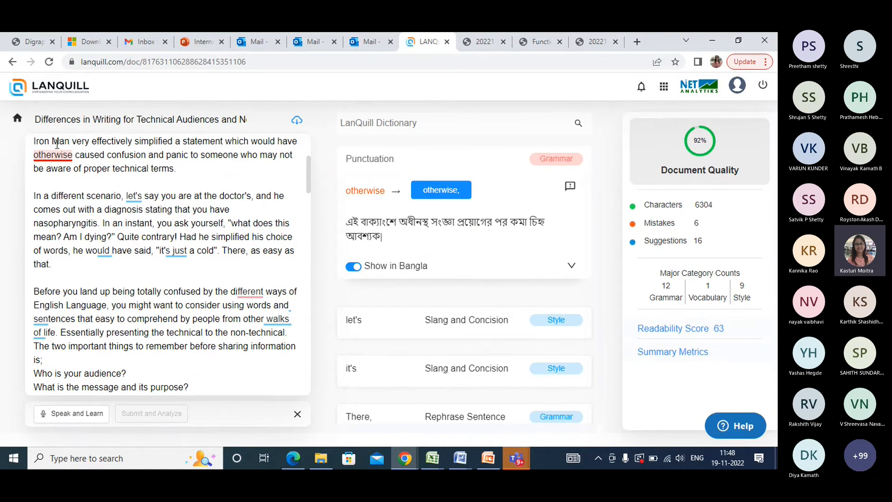
click(19, 123)
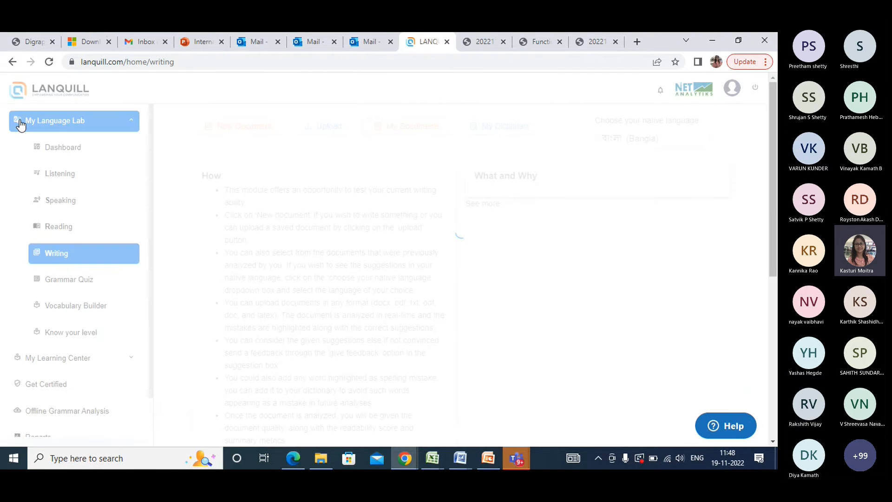
click(81, 279)
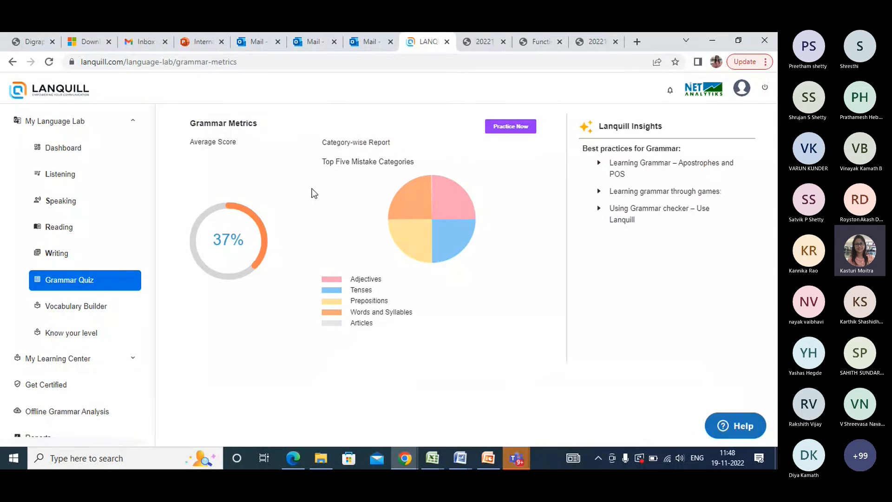
click(510, 126)
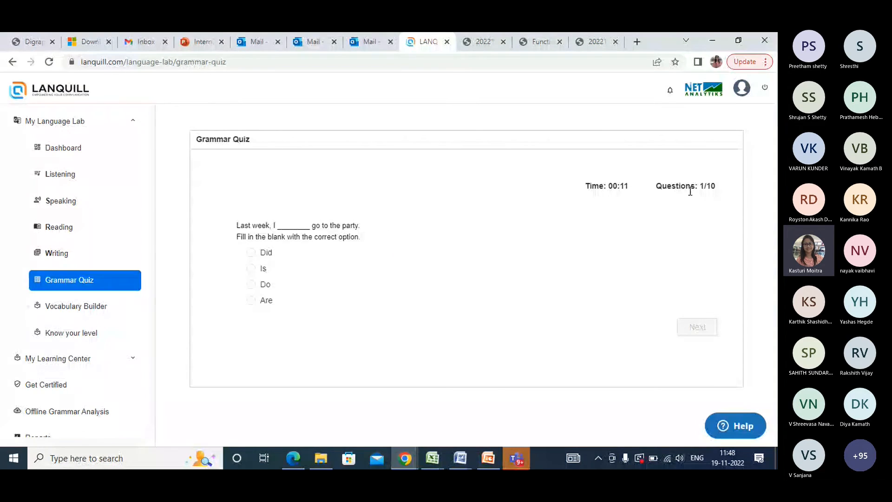
Step: Answer "Did" to the party question and "Common" to the question on verbs stating a fact, advancing to question 3
click(251, 254)
click(699, 331)
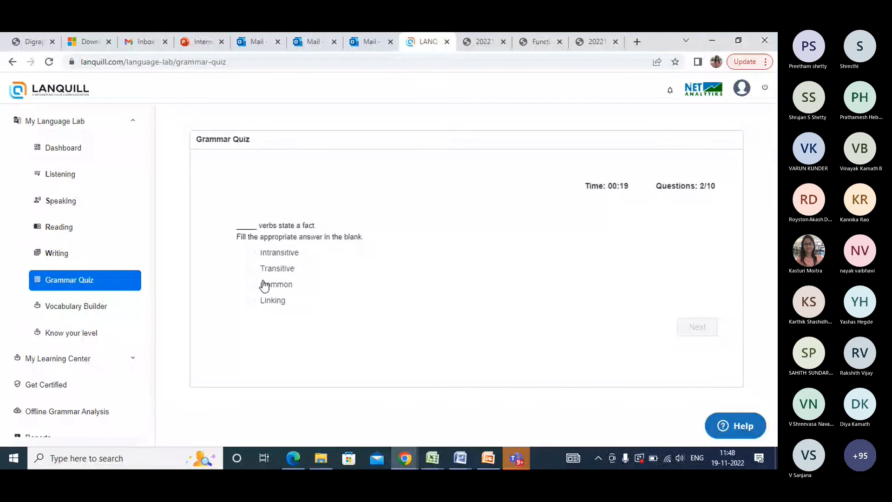
click(264, 285)
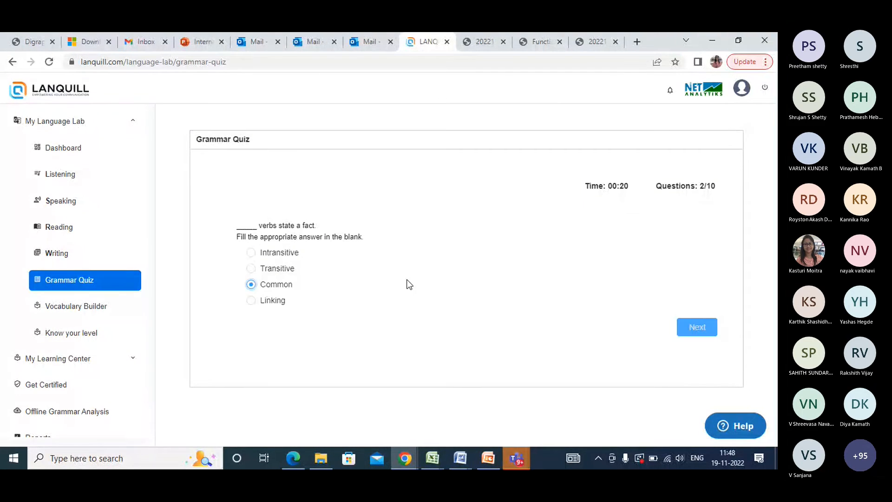
click(692, 331)
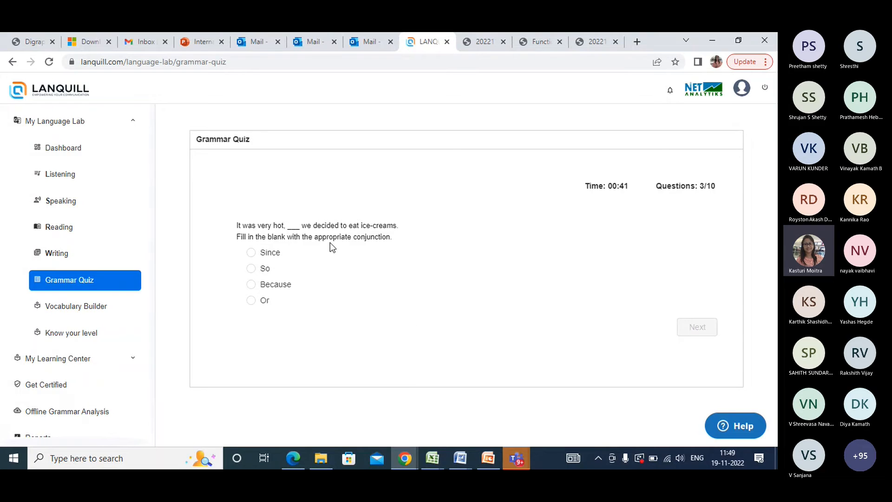
Step: Open a Vocabulary Builder practice and look through its antonym questions
click(89, 309)
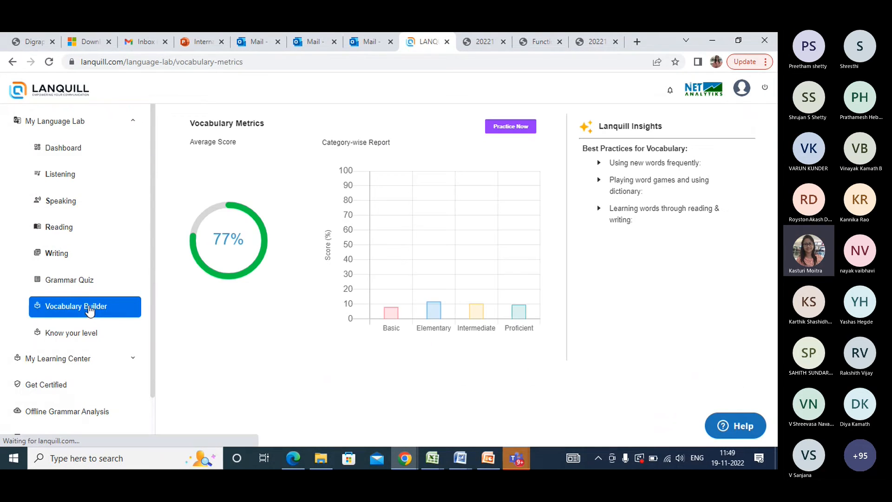
click(527, 128)
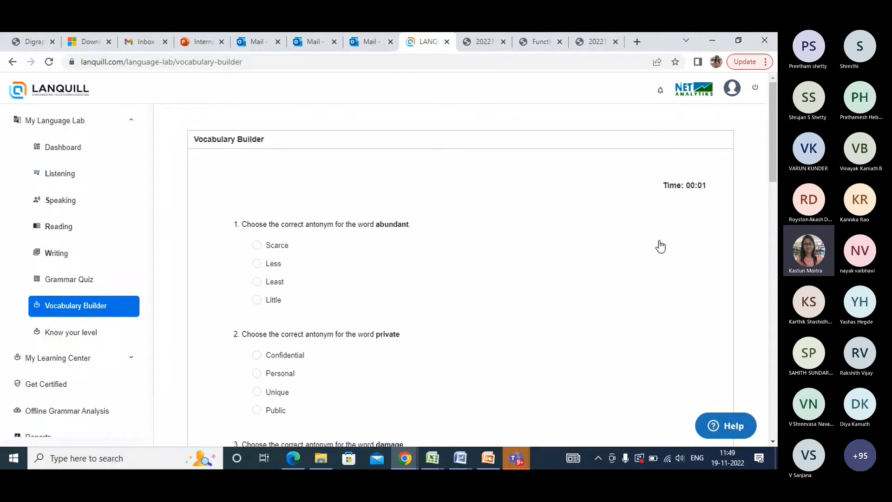
drag(773, 148, 776, 461)
drag(777, 408, 778, 148)
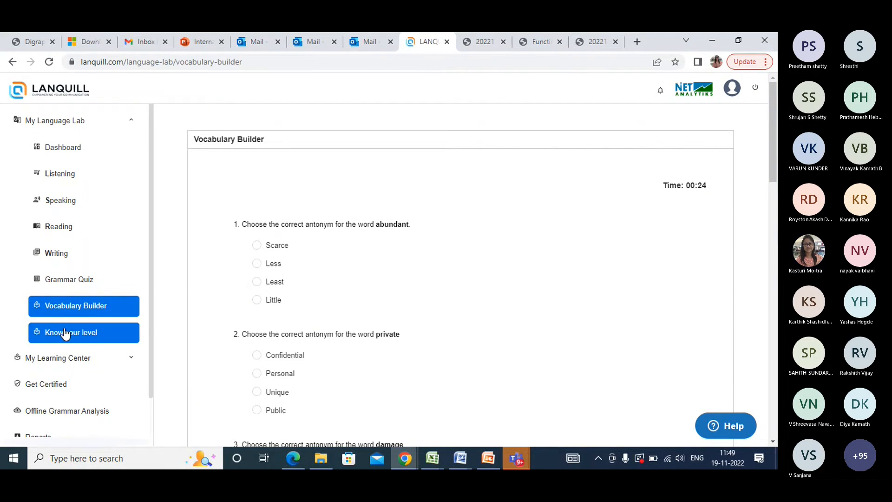
Step: Open the Know Your Level test, and look through the Certification page down to the list of earned certifications
click(99, 334)
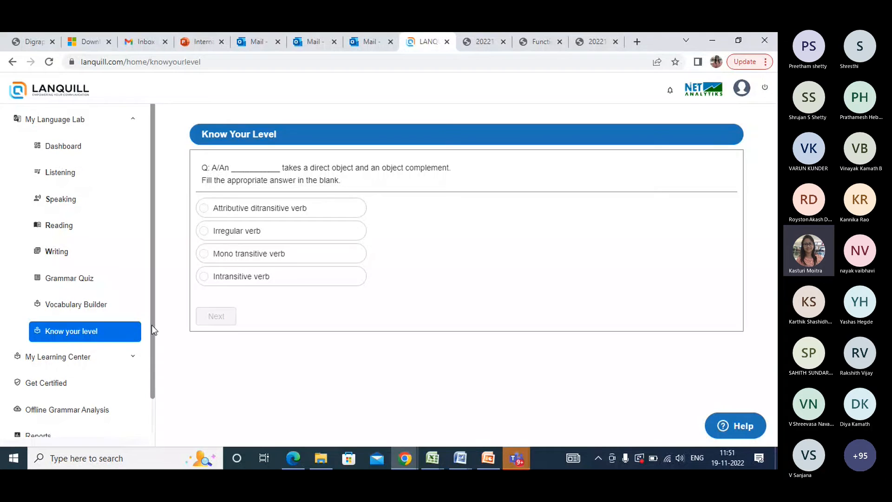
scroll(151, 348, down, 1)
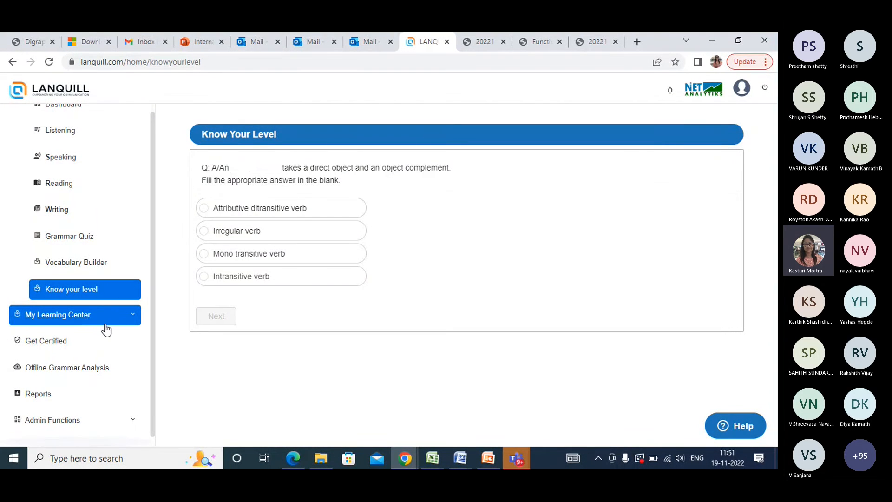
click(81, 340)
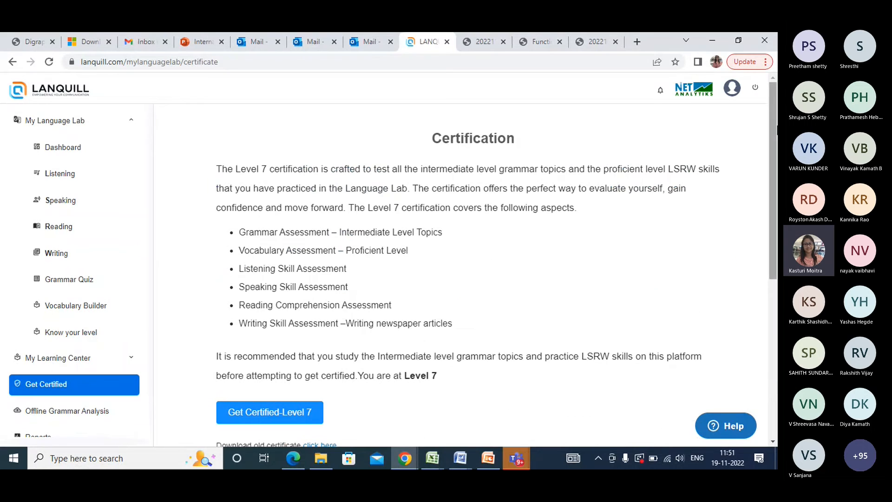
drag(773, 129, 773, 249)
scroll(612, 245, down, 2)
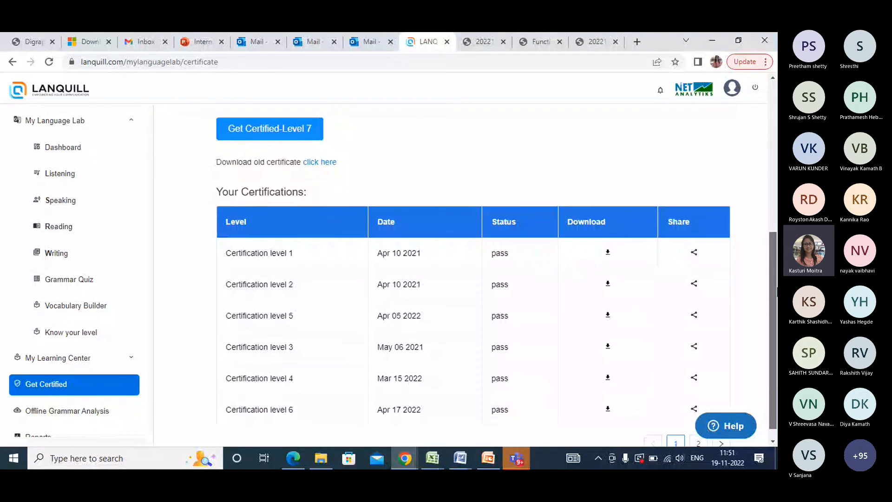
Step: Open the Level 7 certification timeline, view the certification test's instructions and return to the timeline without starting the test
scroll(612, 245, up, 2)
click(273, 195)
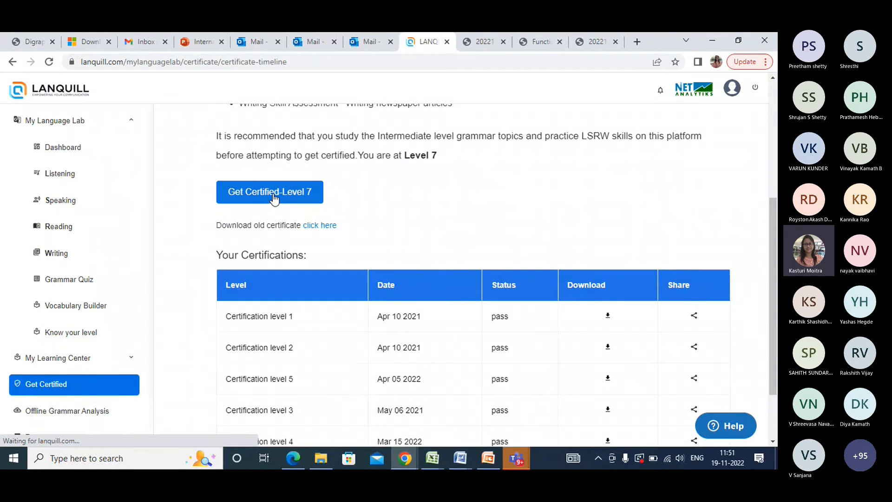
mouse_move(774, 114)
mouse_down()
mouse_move(775, 131)
mouse_move(776, 113)
mouse_up()
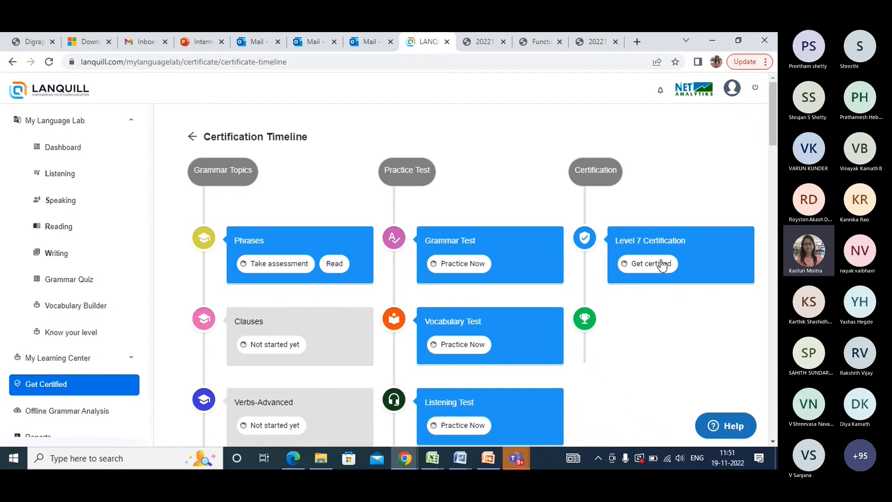
click(646, 268)
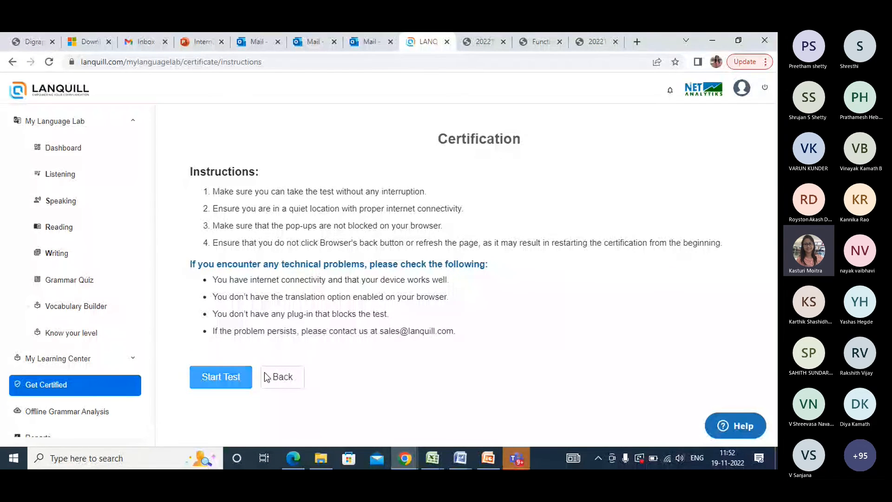
click(285, 377)
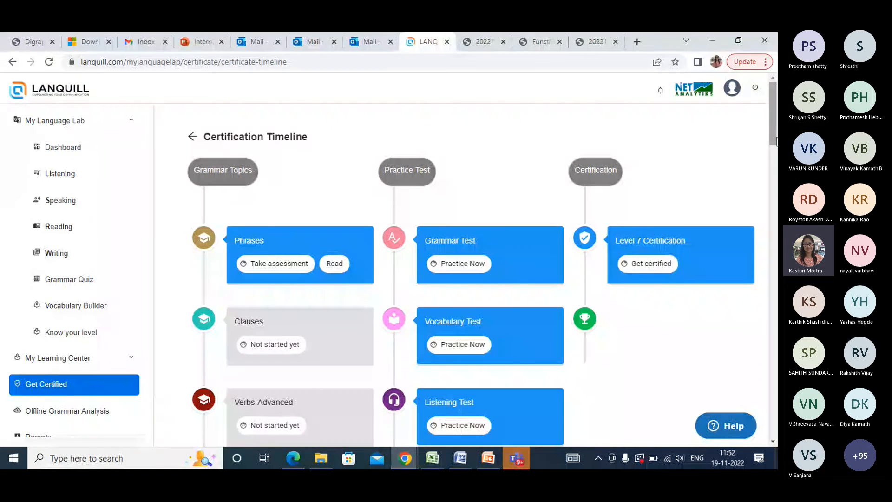
Step: Examine the certification timeline's grammar topics, practice tests and Level 7 certification stage
scroll(775, 139, down, 2)
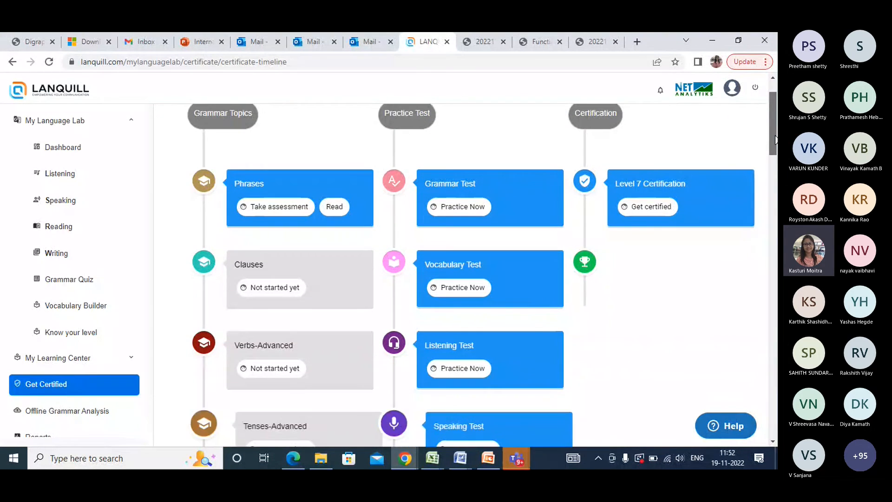
drag(775, 140, 777, 196)
scroll(497, 164, up, 7)
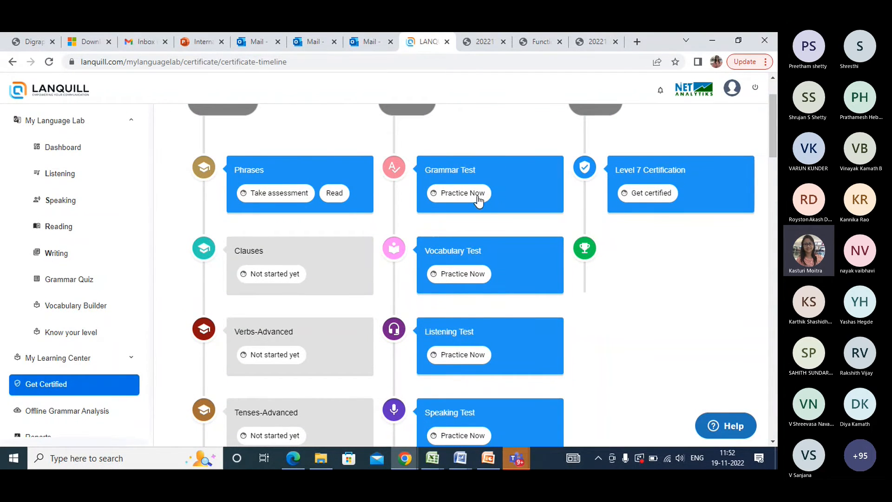
drag(776, 122, 777, 108)
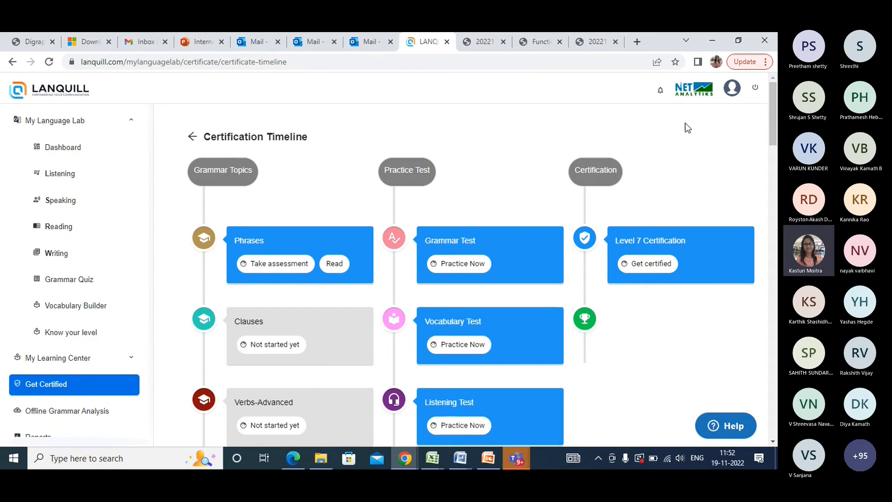
scroll(776, 121, down, 1)
drag(775, 121, 776, 125)
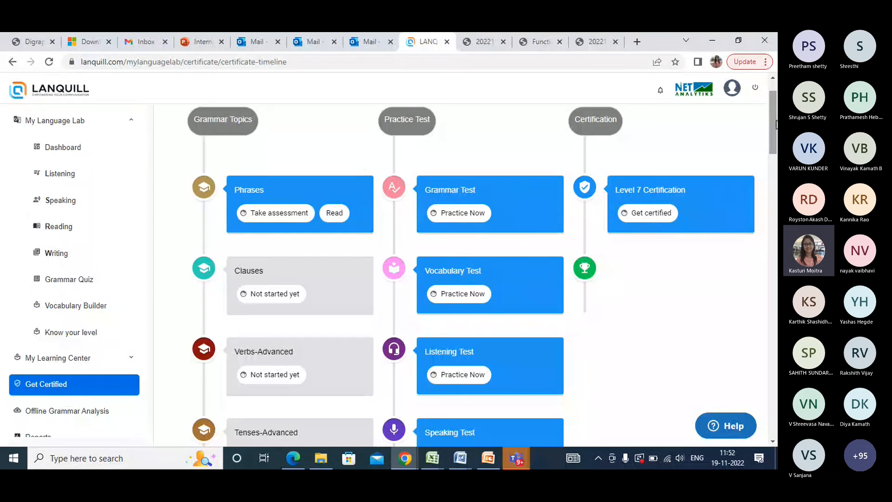
mouse_move(776, 124)
mouse_down()
mouse_move(776, 162)
mouse_move(773, 110)
mouse_up()
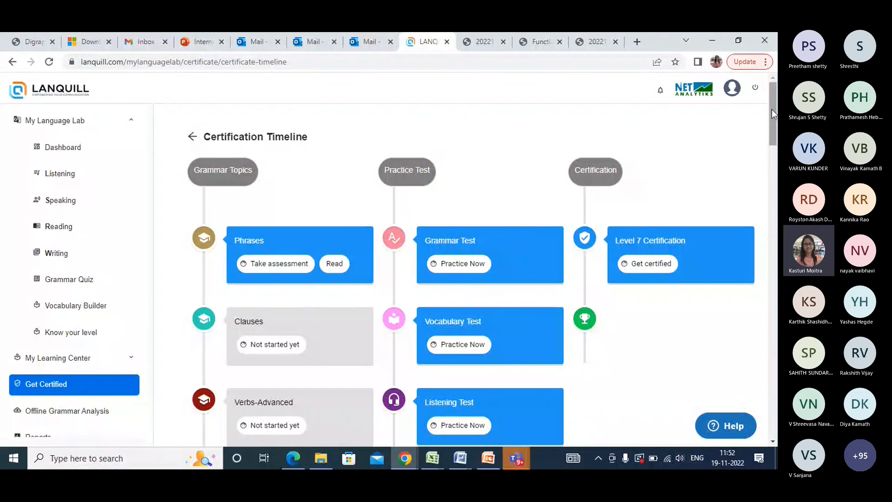
drag(771, 109, 776, 123)
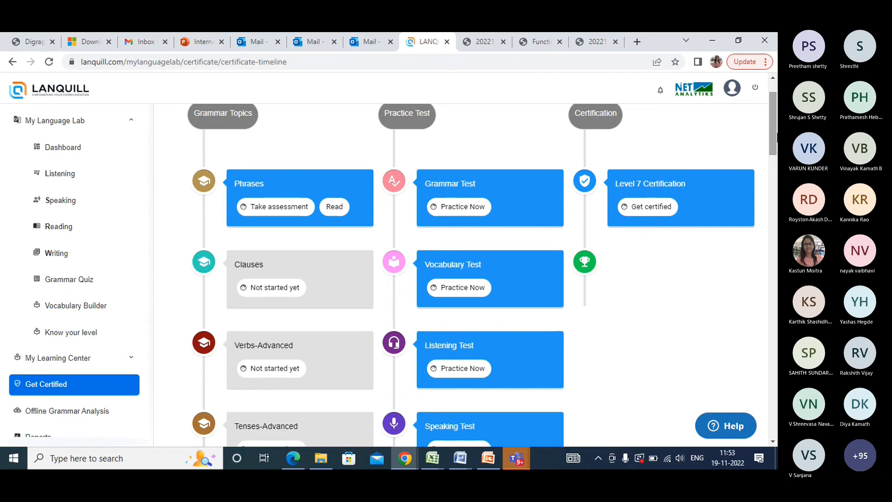
scroll(771, 132, down, 1)
scroll(773, 132, down, 1)
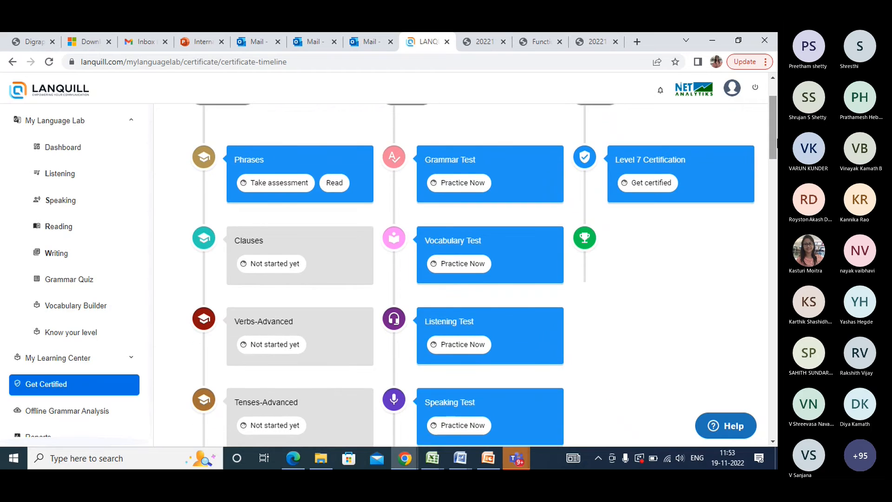
scroll(774, 129, up, 2)
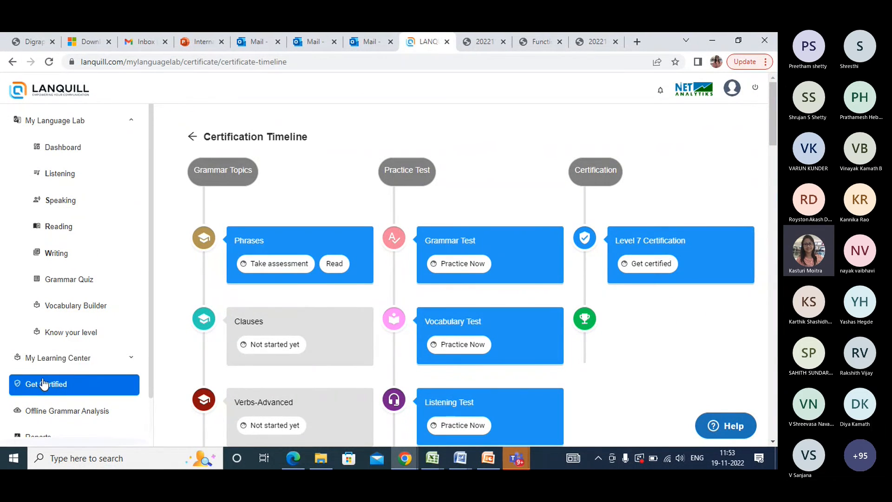
Step: Open My Library in the learning center and look through its Foundation, Intermediate and Advanced grammar topics
click(129, 364)
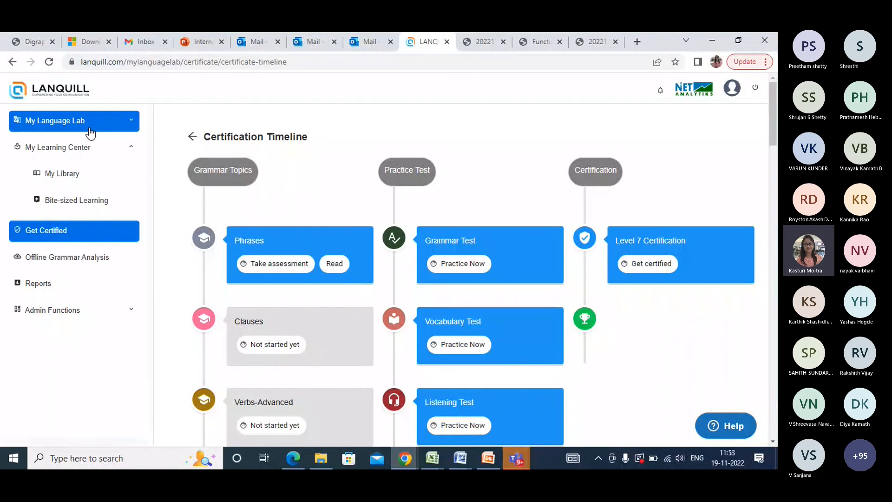
click(104, 175)
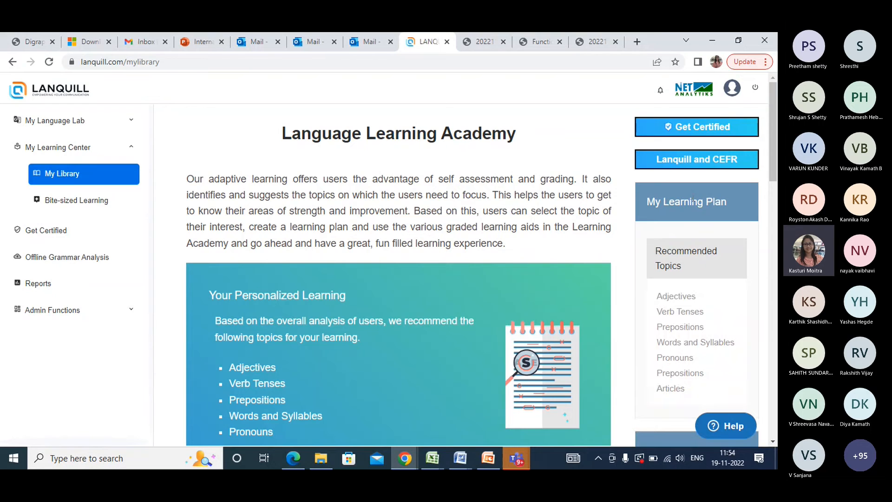
mouse_move(774, 142)
mouse_down()
mouse_move(775, 168)
mouse_move(774, 154)
mouse_up()
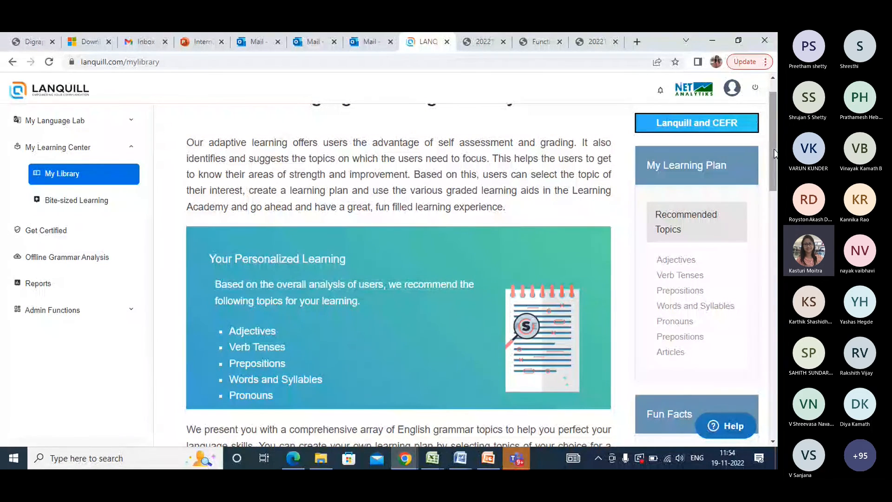
drag(775, 154, 777, 269)
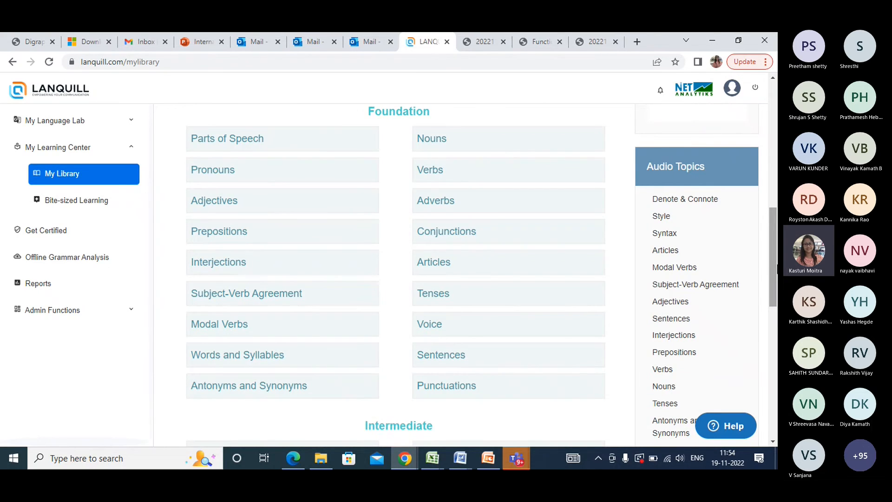
drag(777, 269, 768, 247)
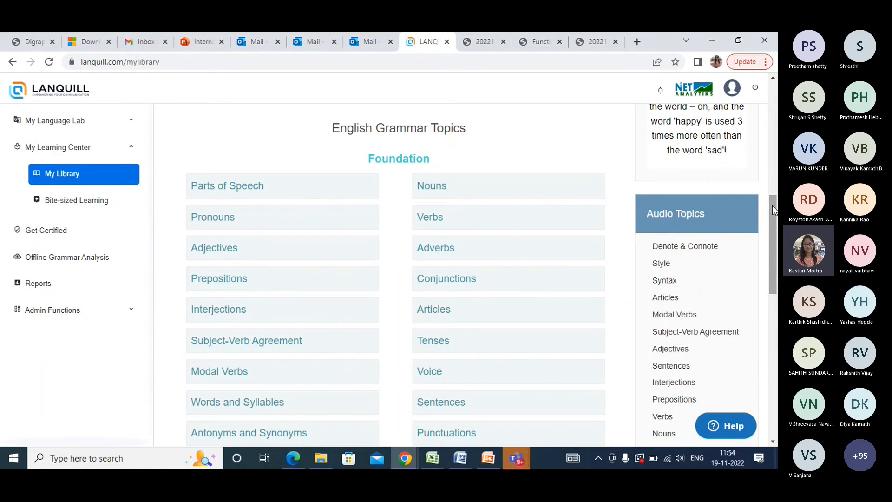
drag(772, 205, 774, 350)
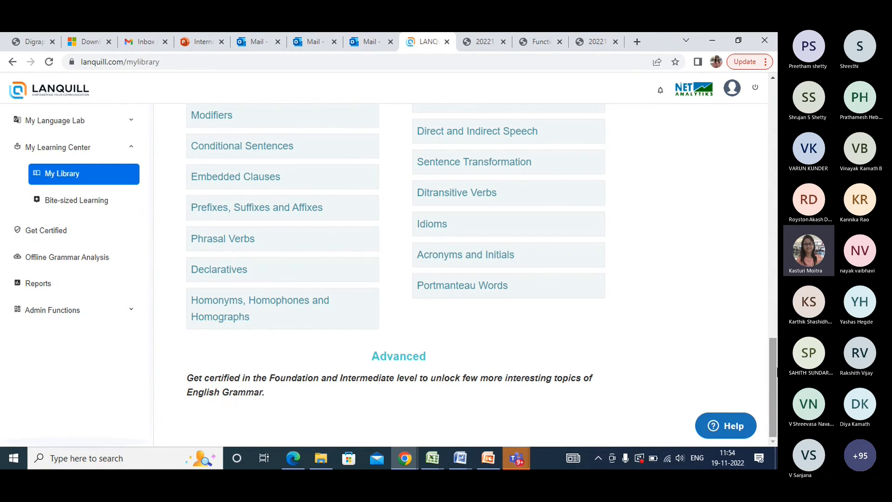
drag(774, 366, 762, 102)
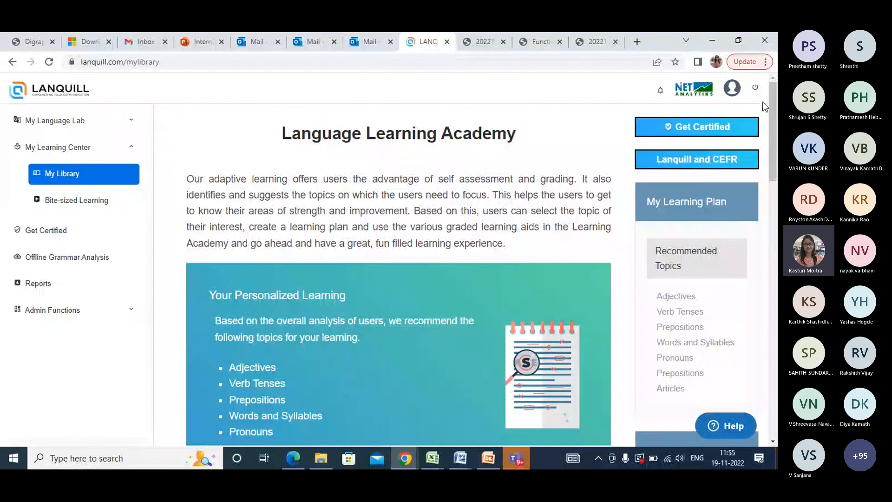
Step: View the Lanquill and CEFR page, and open a Bite-sized Learning lesson and close it after reading
click(715, 162)
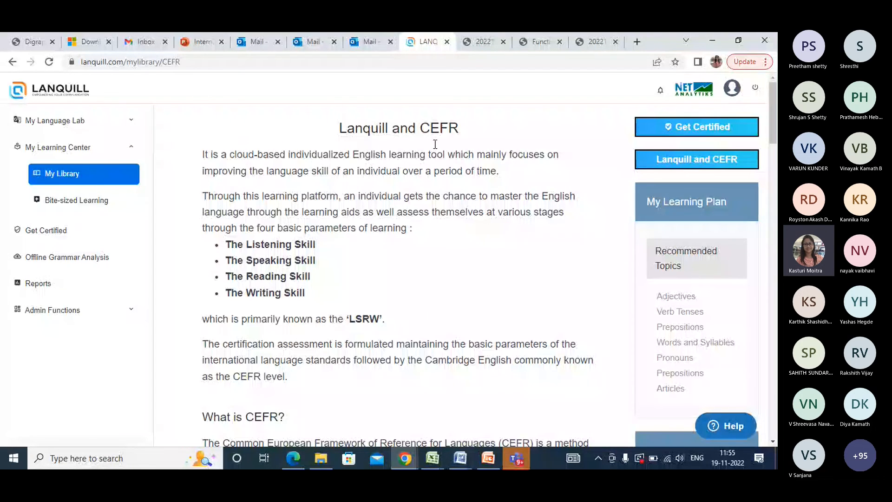
mouse_move(776, 125)
mouse_down()
mouse_move(776, 341)
mouse_move(776, 122)
mouse_up()
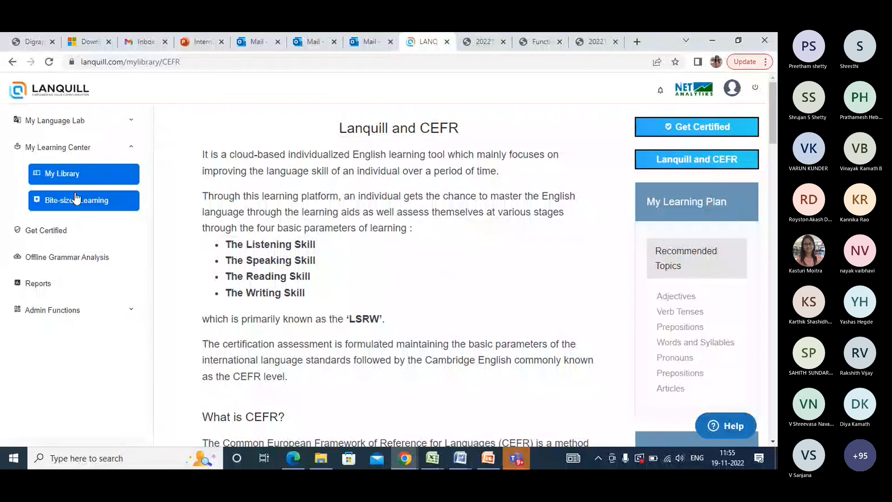
click(99, 210)
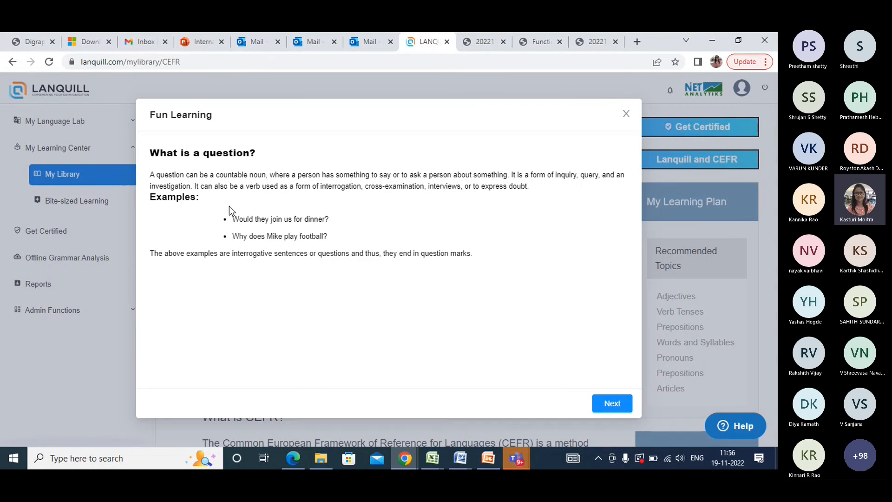
click(625, 115)
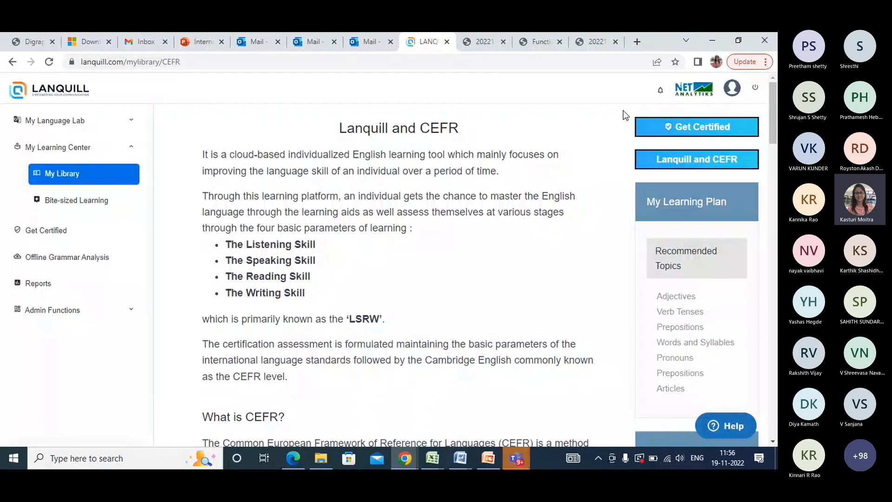
Step: Return to the Certification page and download the Certification level 1 certificate from the list of earned certifications
click(77, 242)
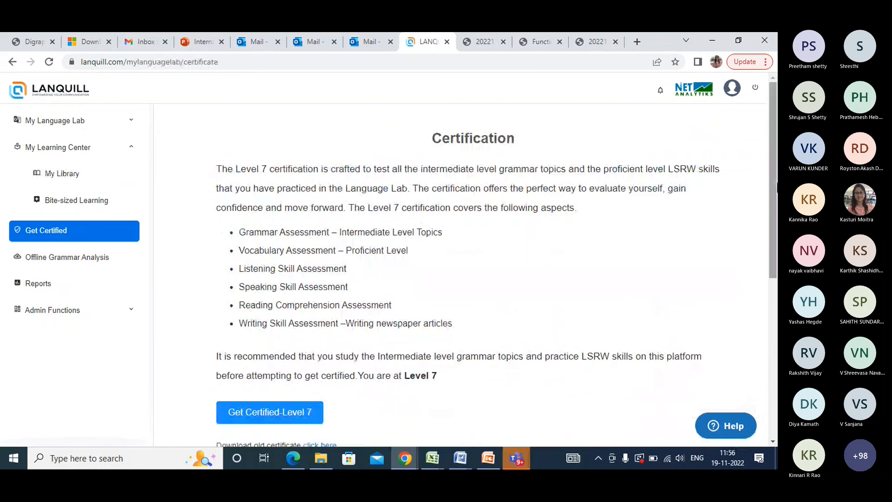
drag(776, 282, 778, 359)
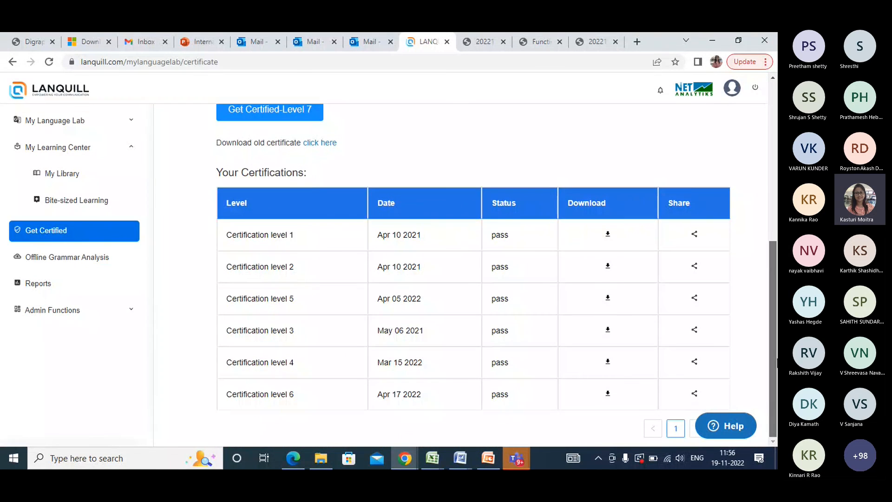
drag(770, 395, 770, 394)
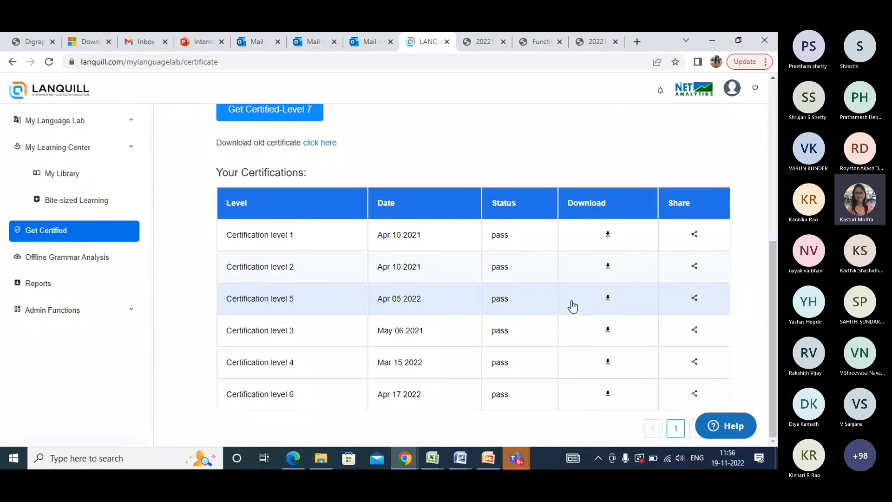
click(608, 236)
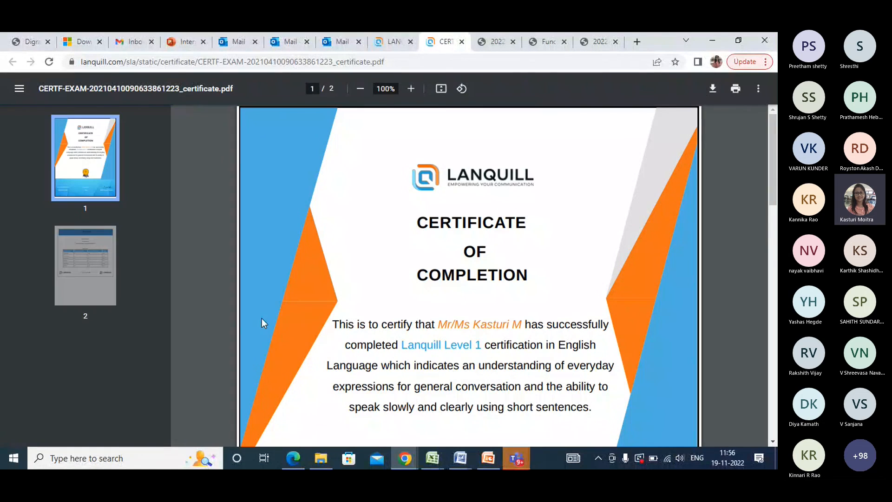
Step: Review both pages of the Level 1 certificate PDF and close it to return to the certifications list
drag(774, 193, 776, 430)
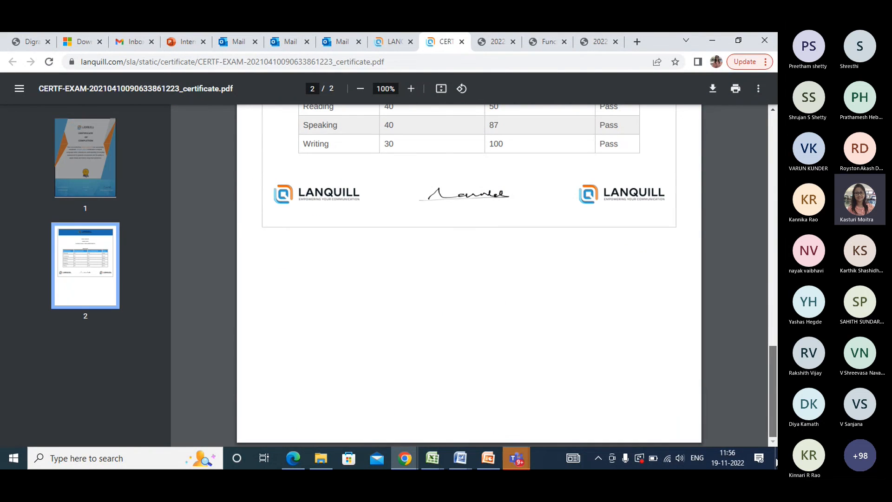
scroll(765, 299, up, 15)
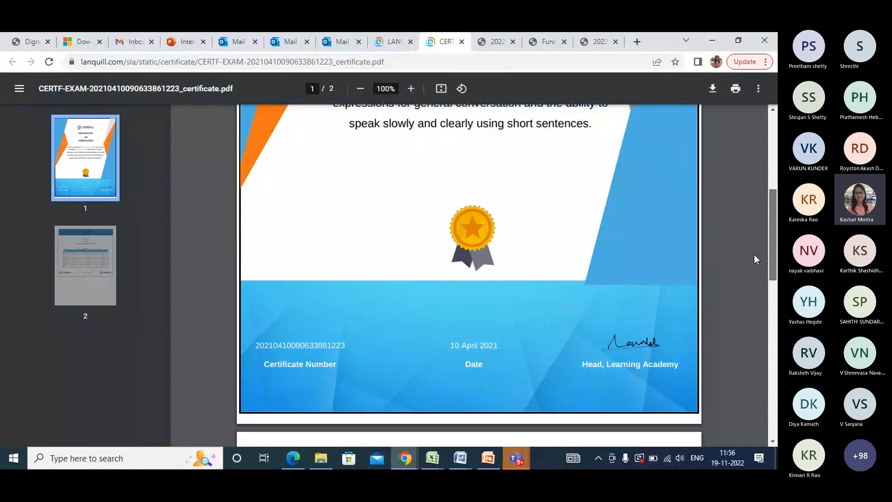
scroll(746, 135, up, 4)
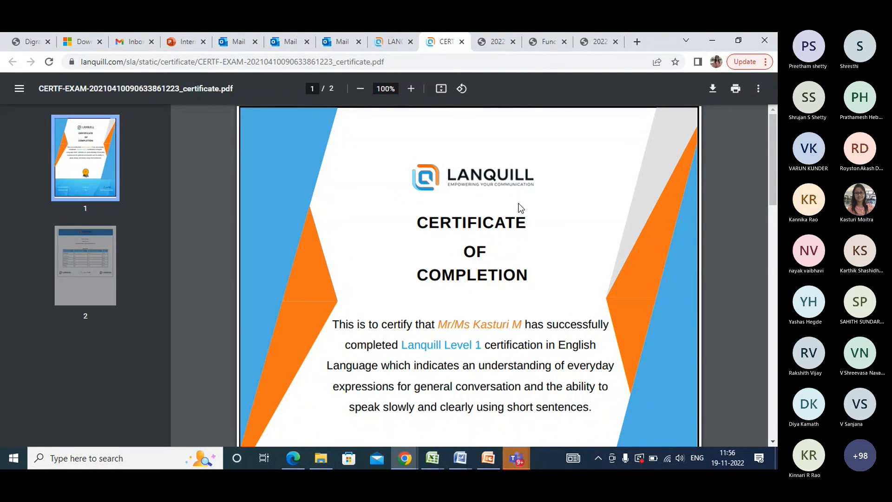
click(461, 41)
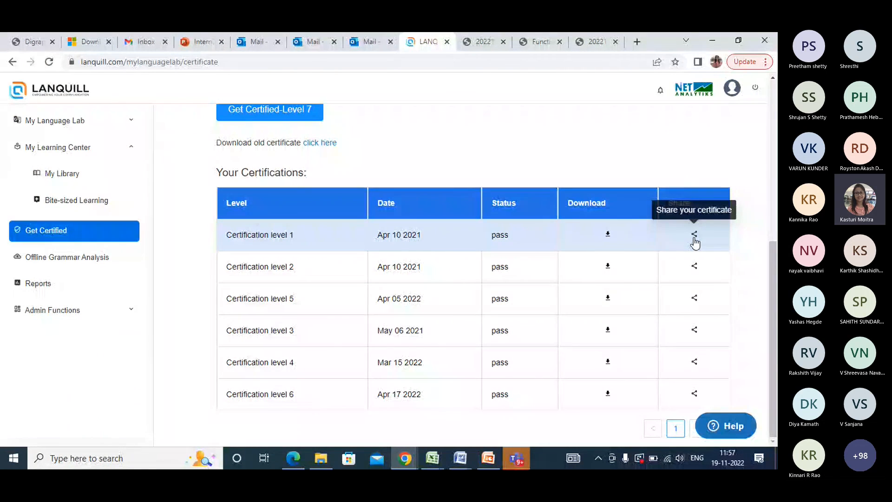
Step: Open the sharing preview of the Certification level 1 certificate and close it after viewing the LinkedIn share option
click(694, 237)
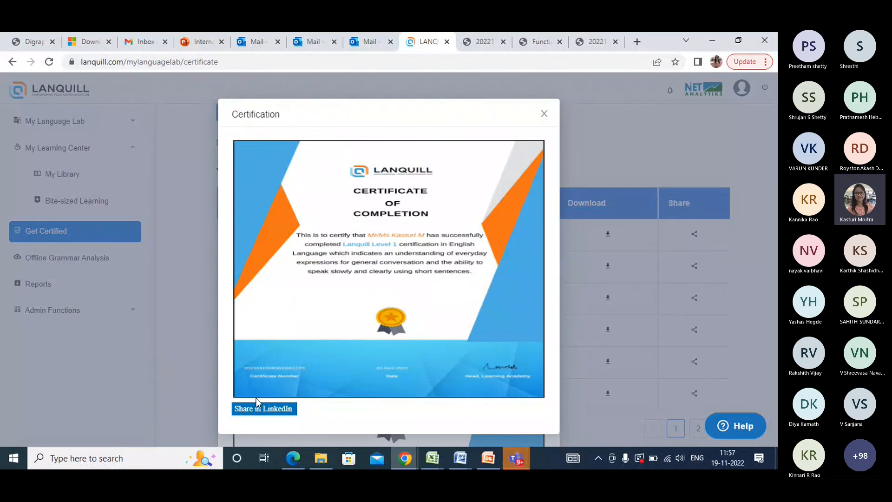
click(544, 114)
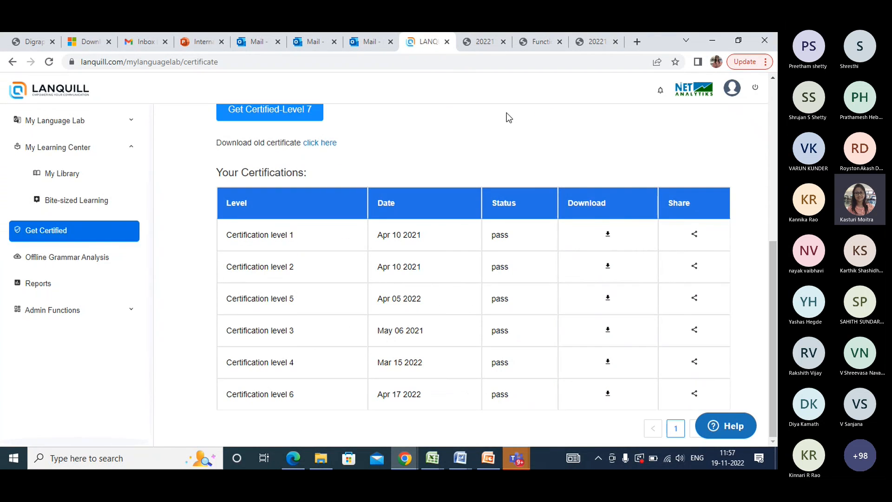
Step: Open Offline Grammar Analysis and submit Digraphs.docx for document analysis
click(102, 262)
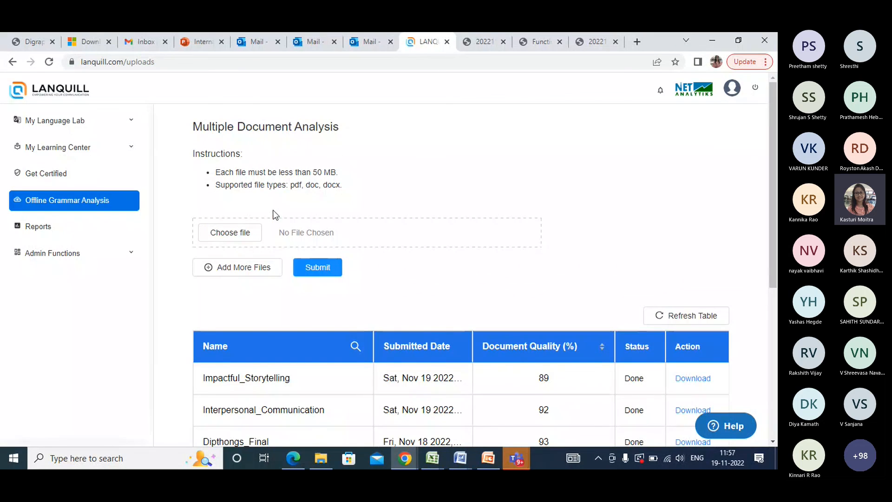
click(229, 234)
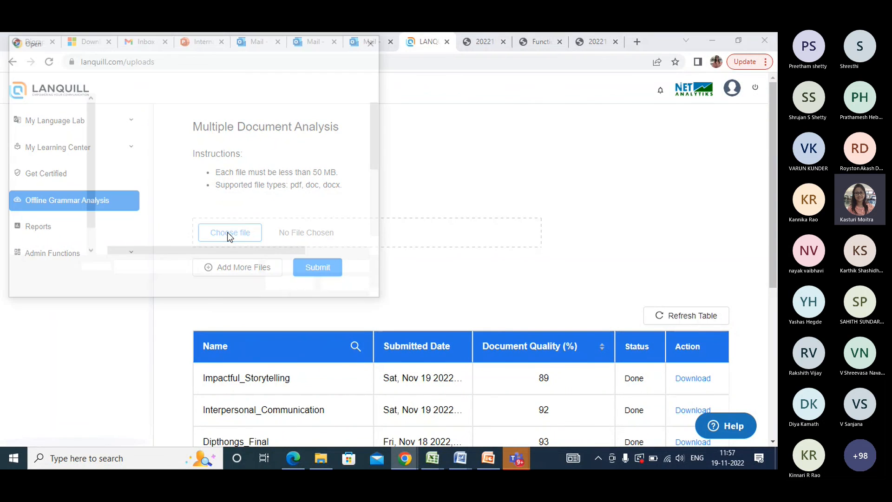
double_click(141, 150)
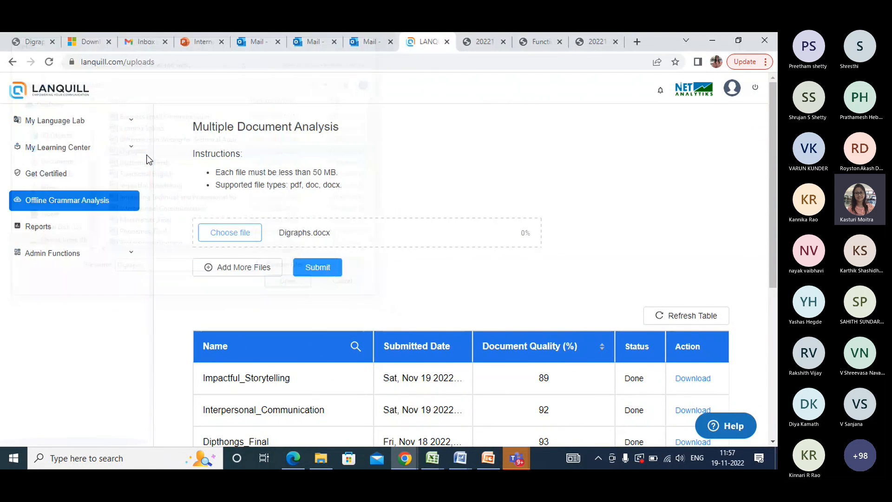
click(325, 267)
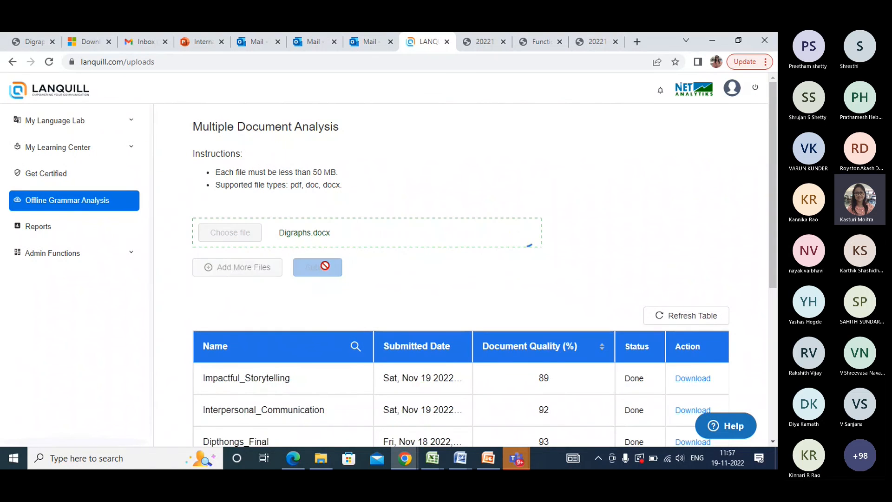
Step: Refresh the table of submitted documents and download the report for the newly submitted Digraphs document
drag(771, 190, 778, 248)
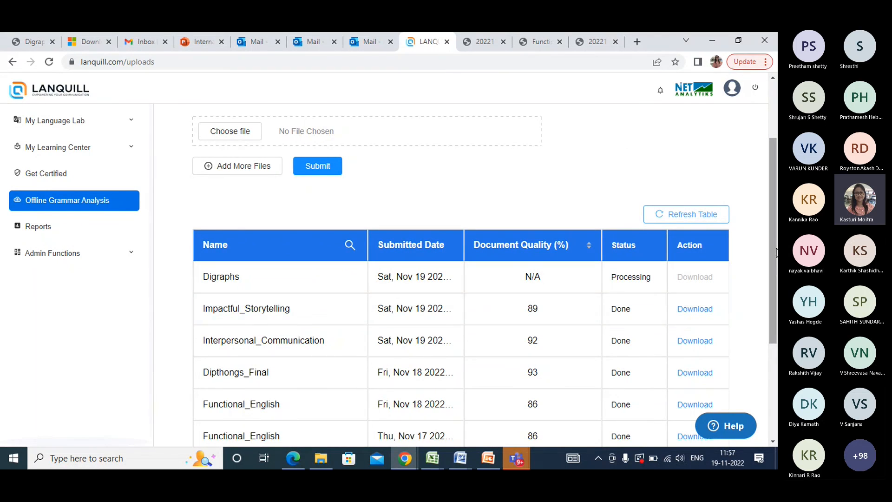
drag(776, 246, 778, 268)
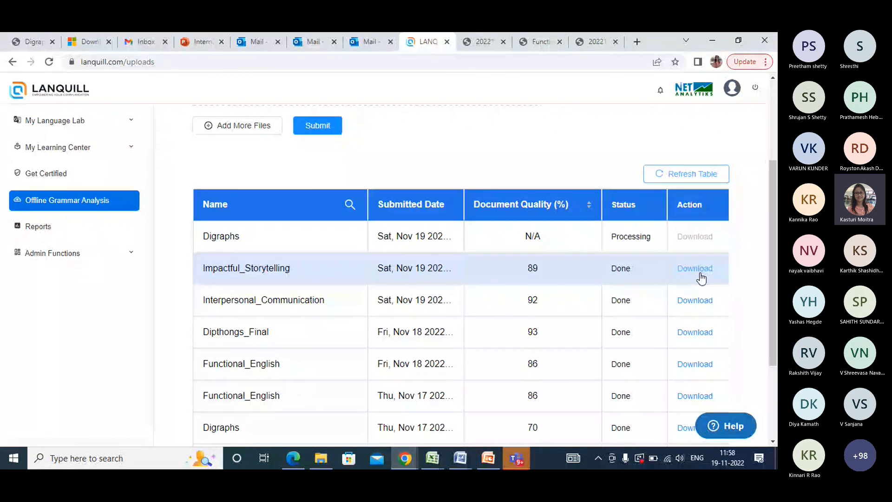
click(672, 177)
click(702, 238)
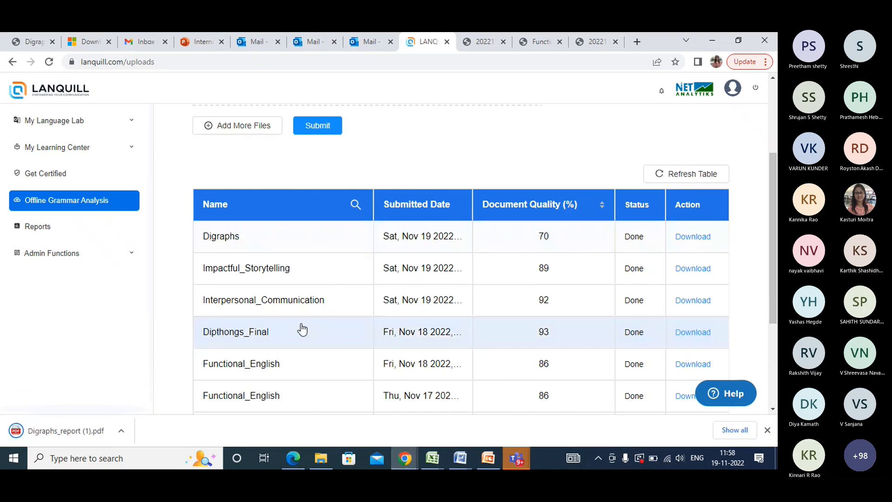
Step: Open the downloaded Digraphs report PDF, review its metrics and category counts, and close it
click(83, 428)
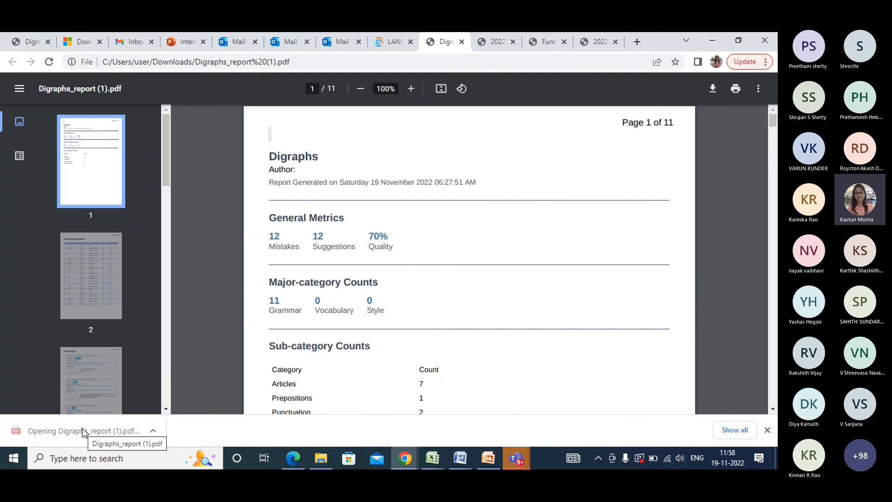
mouse_move(775, 121)
mouse_down()
mouse_move(776, 183)
mouse_move(776, 122)
mouse_up()
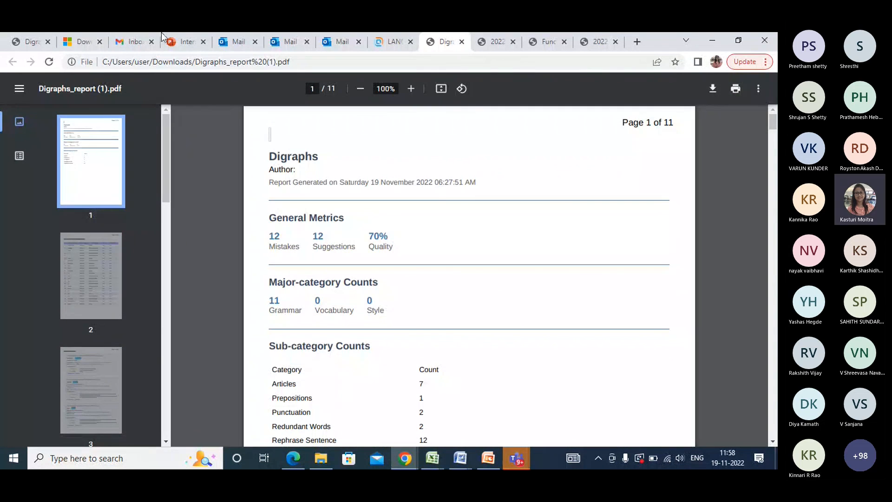
click(462, 43)
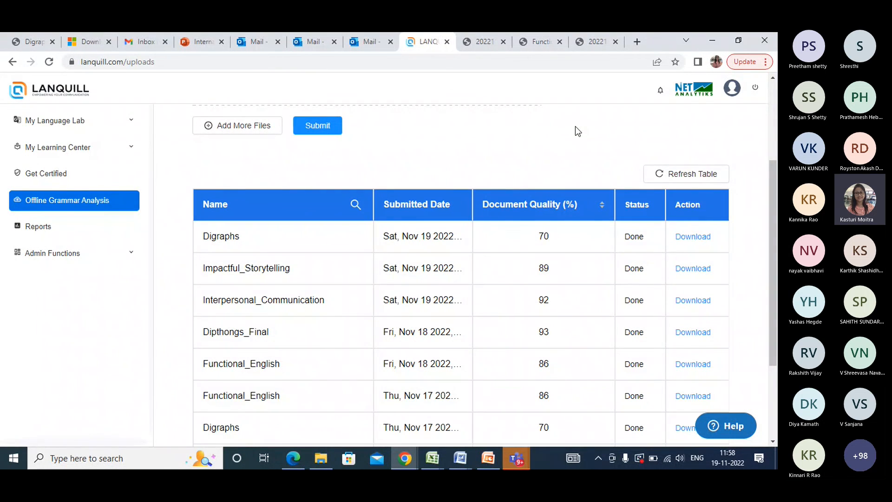
Step: View the user profile page with its personalization settings and earned certifications, and go to the My Language Lab dashboard
scroll(771, 168, up, 2)
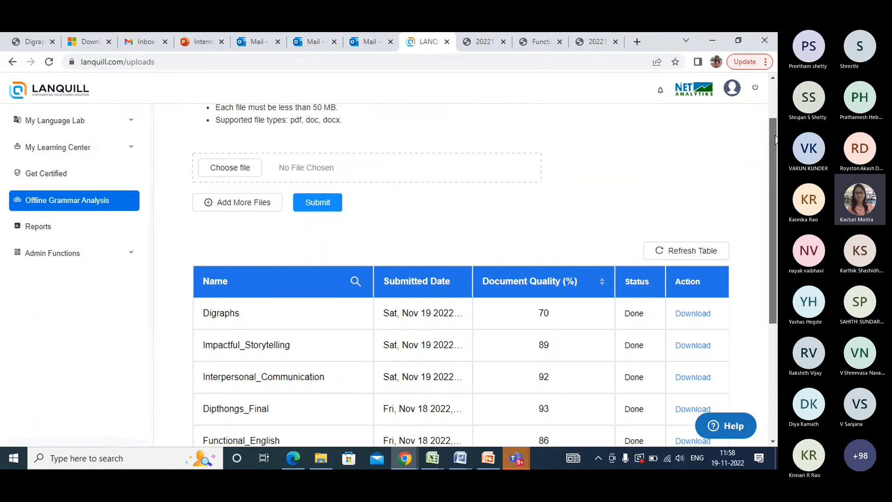
click(732, 90)
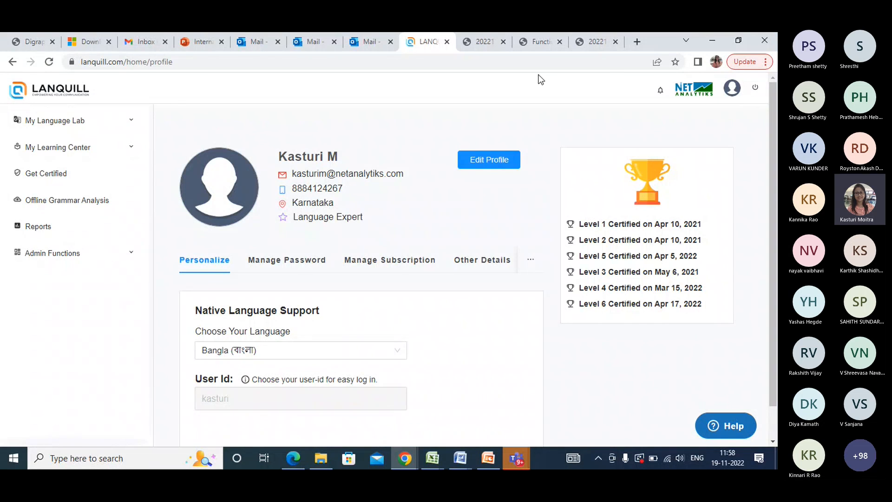
click(56, 126)
click(62, 149)
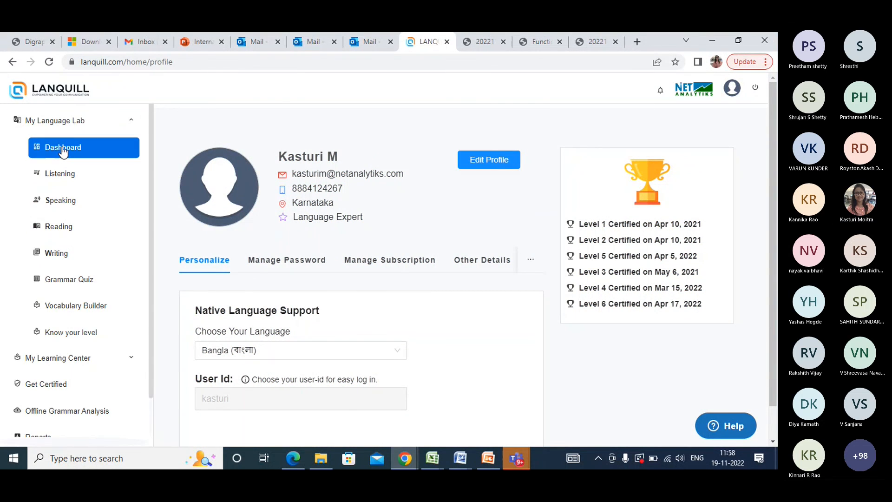